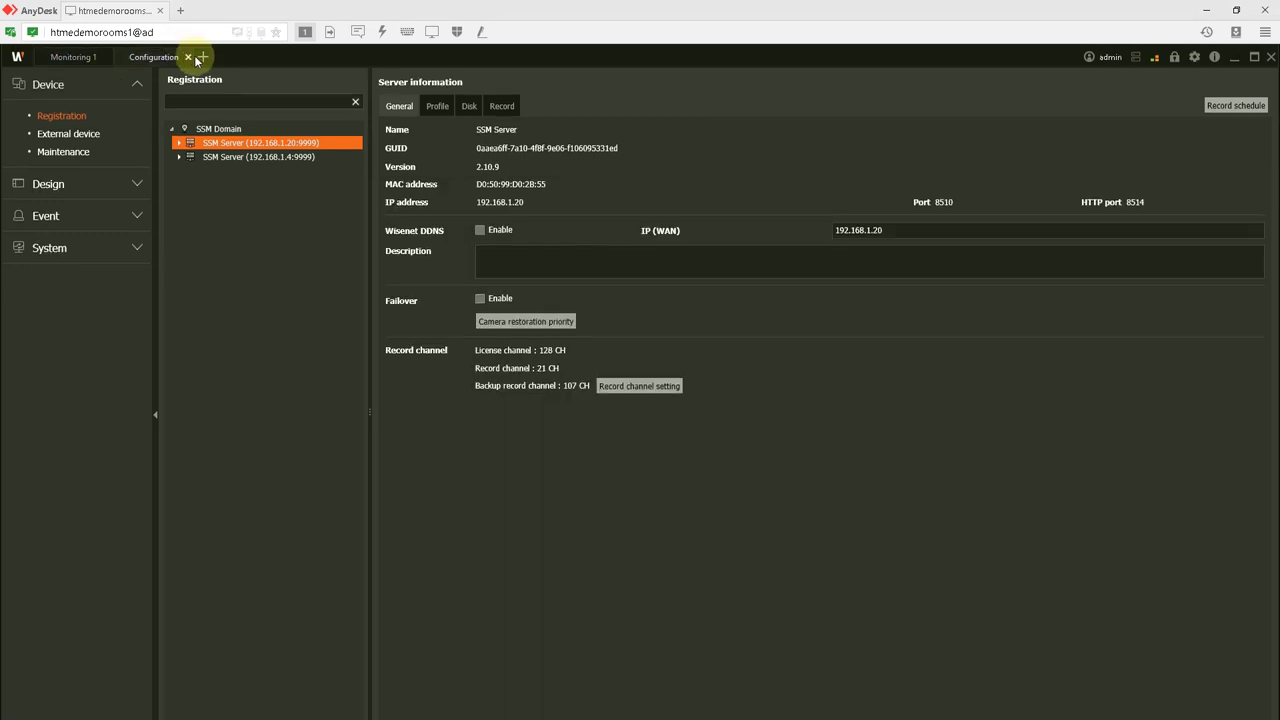
# Show the QND-8080R camera's information under SSM Server 192.168.1.20
pyautogui.click(204, 55)
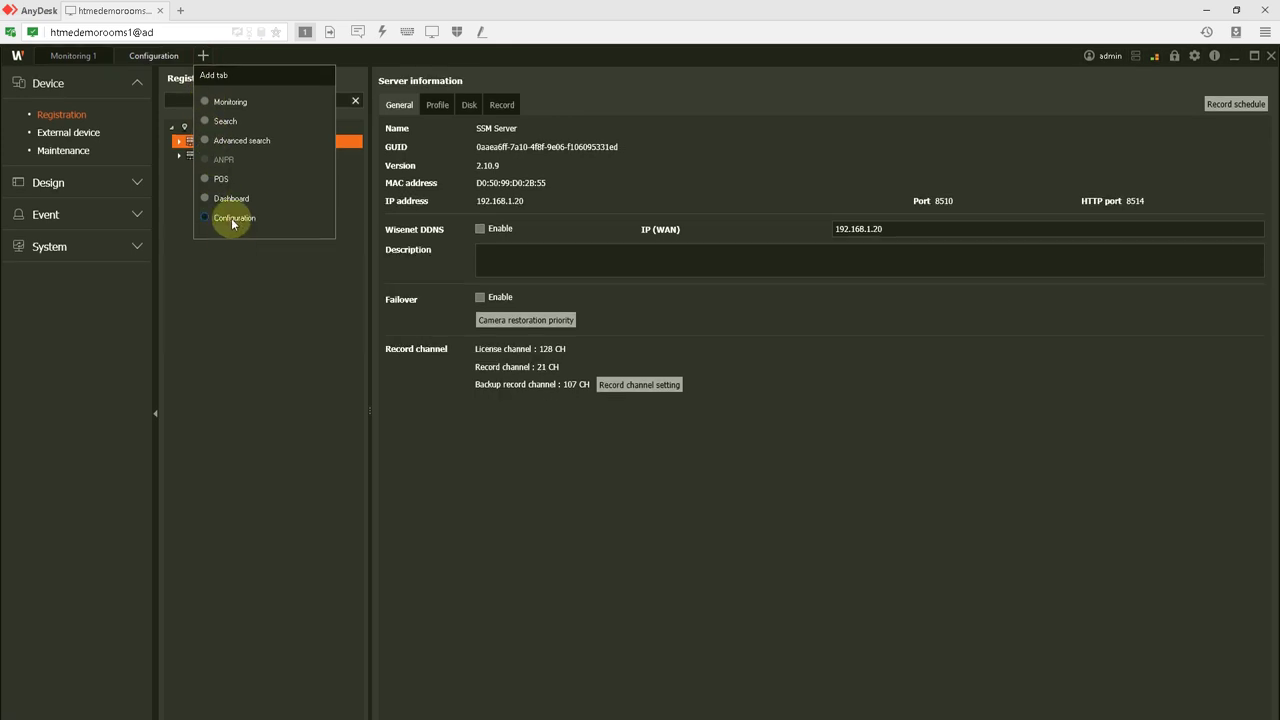
pyautogui.click(223, 286)
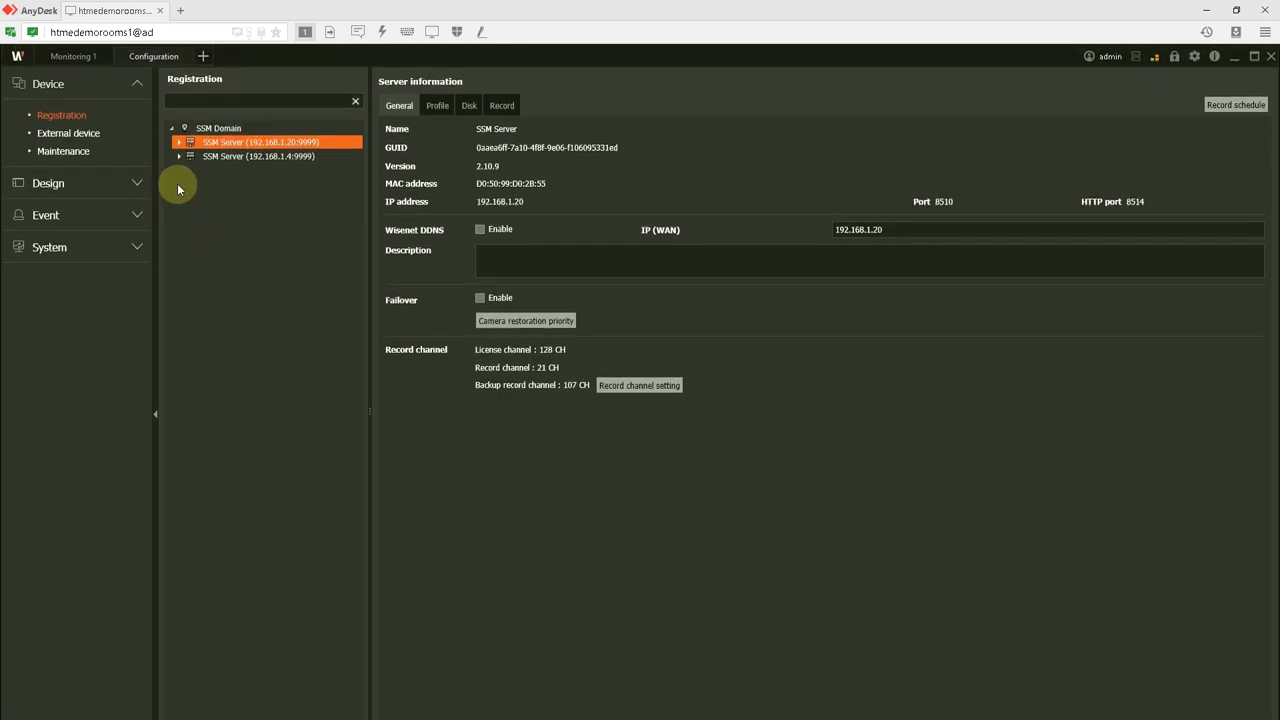
pyautogui.click(180, 146)
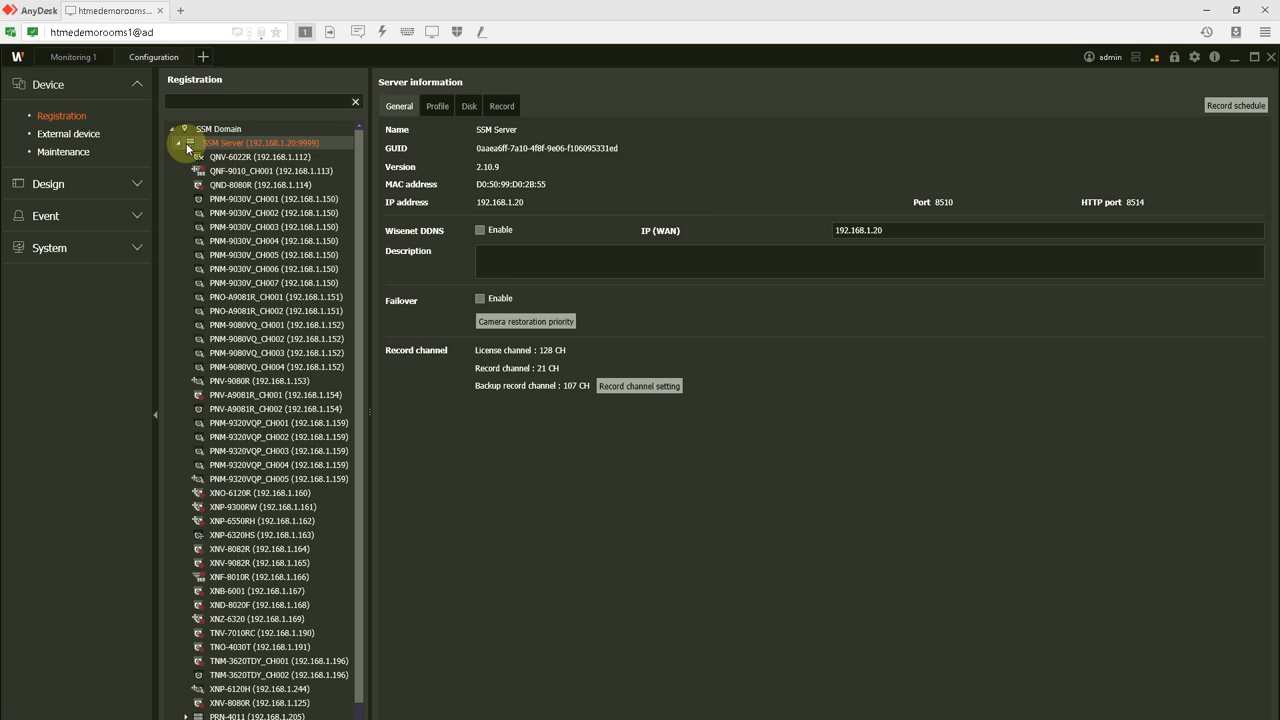
pyautogui.click(188, 148)
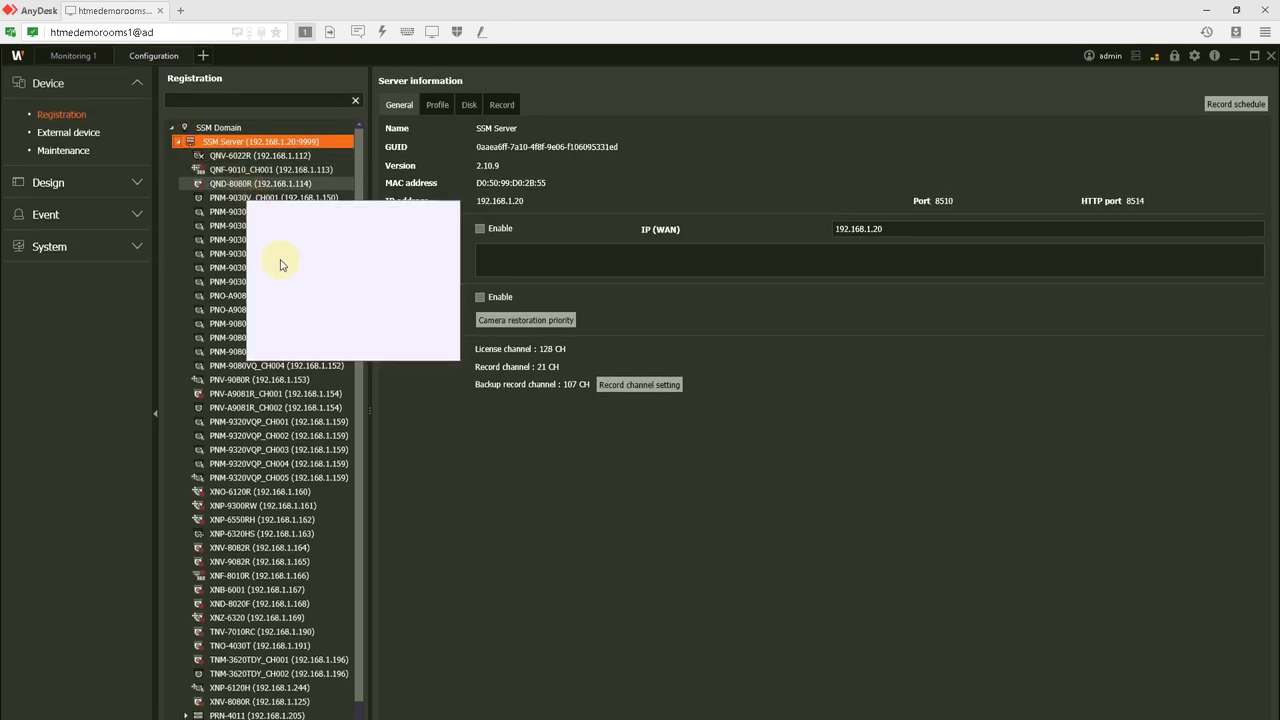
pyautogui.click(278, 188)
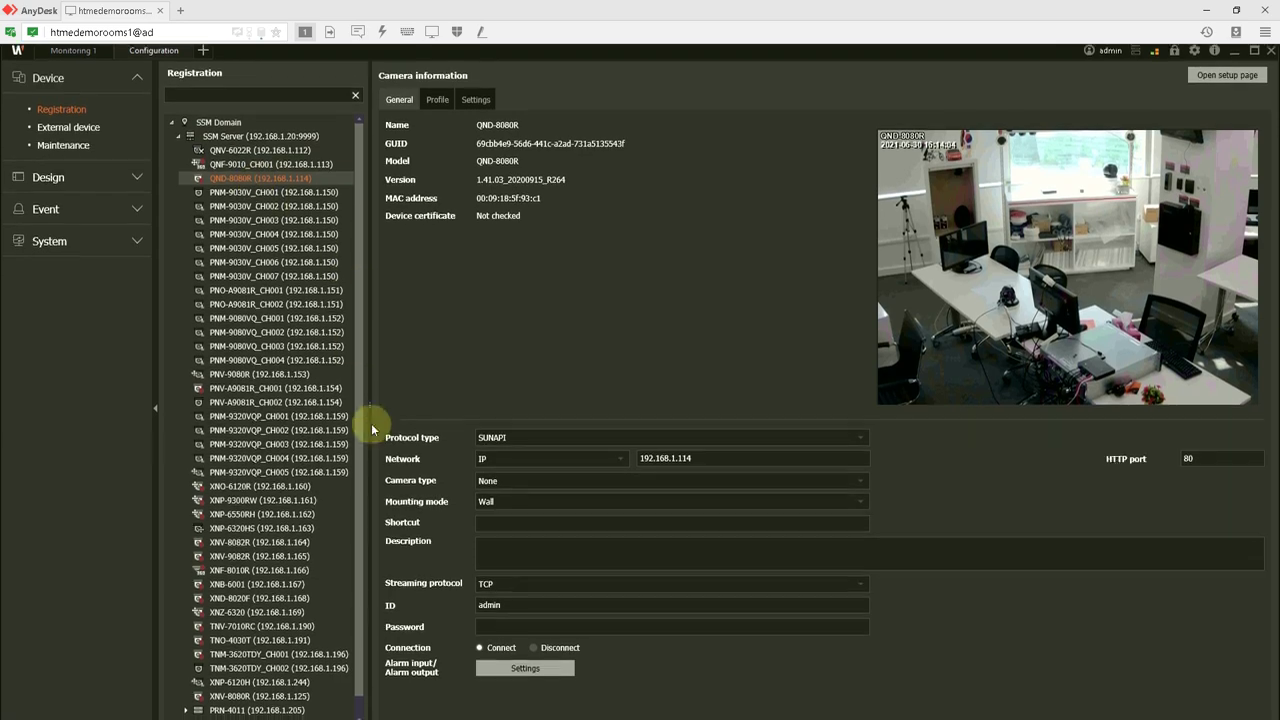
pyautogui.scroll(-1, 450, 520)
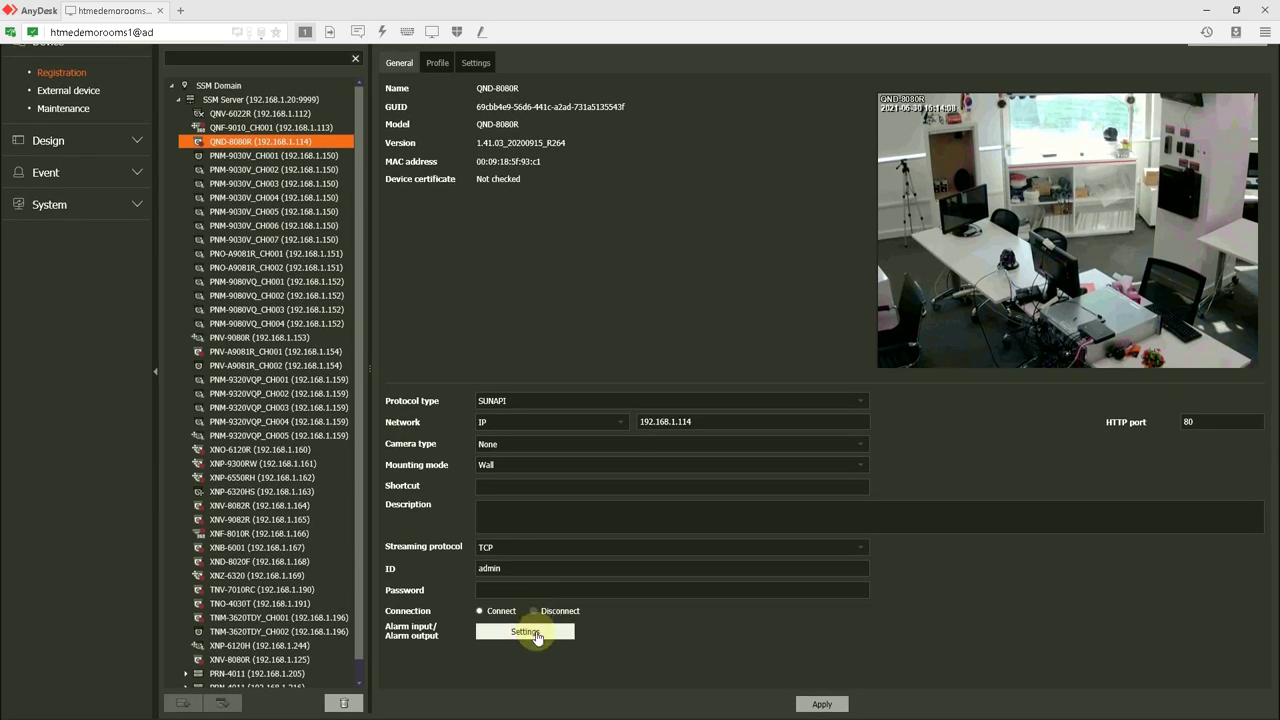
# Enable QND-8080R's Sensor alarm input and Relay output and apply them
pyautogui.click(525, 632)
pyautogui.scroll(1, 540, 300)
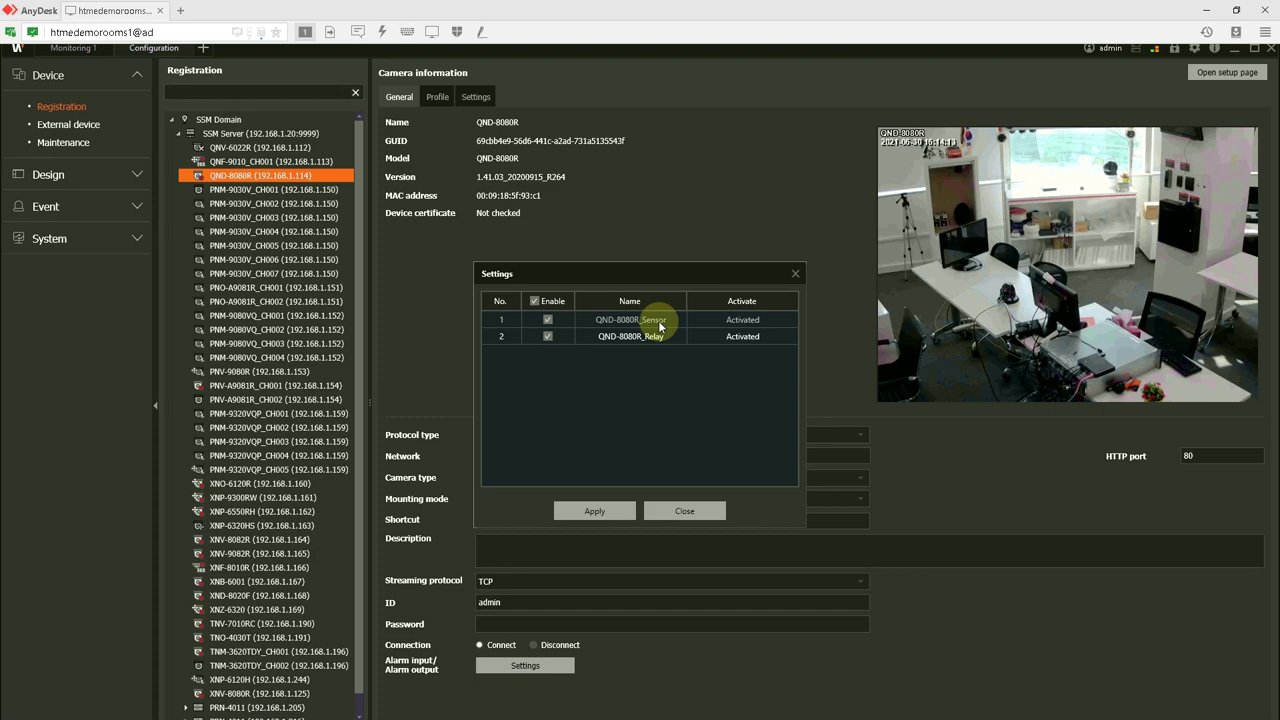
pyautogui.scroll(-1, 630, 410)
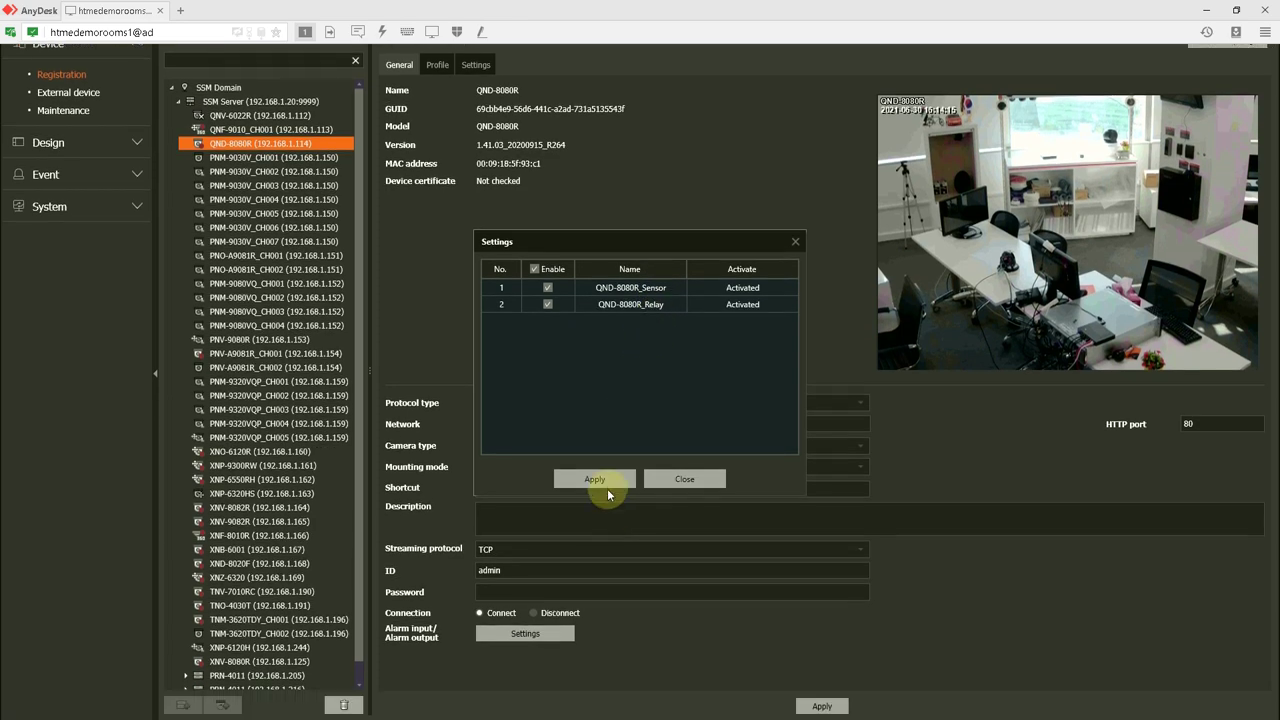
pyautogui.click(609, 488)
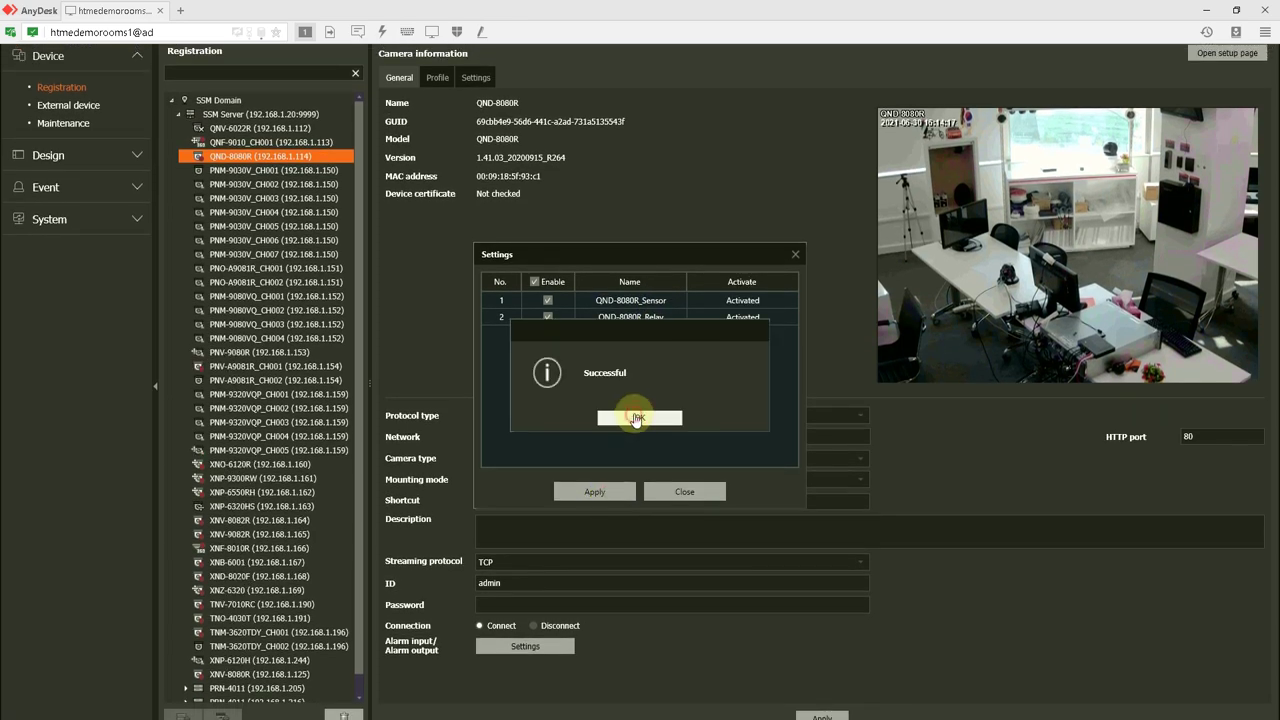
pyautogui.click(634, 418)
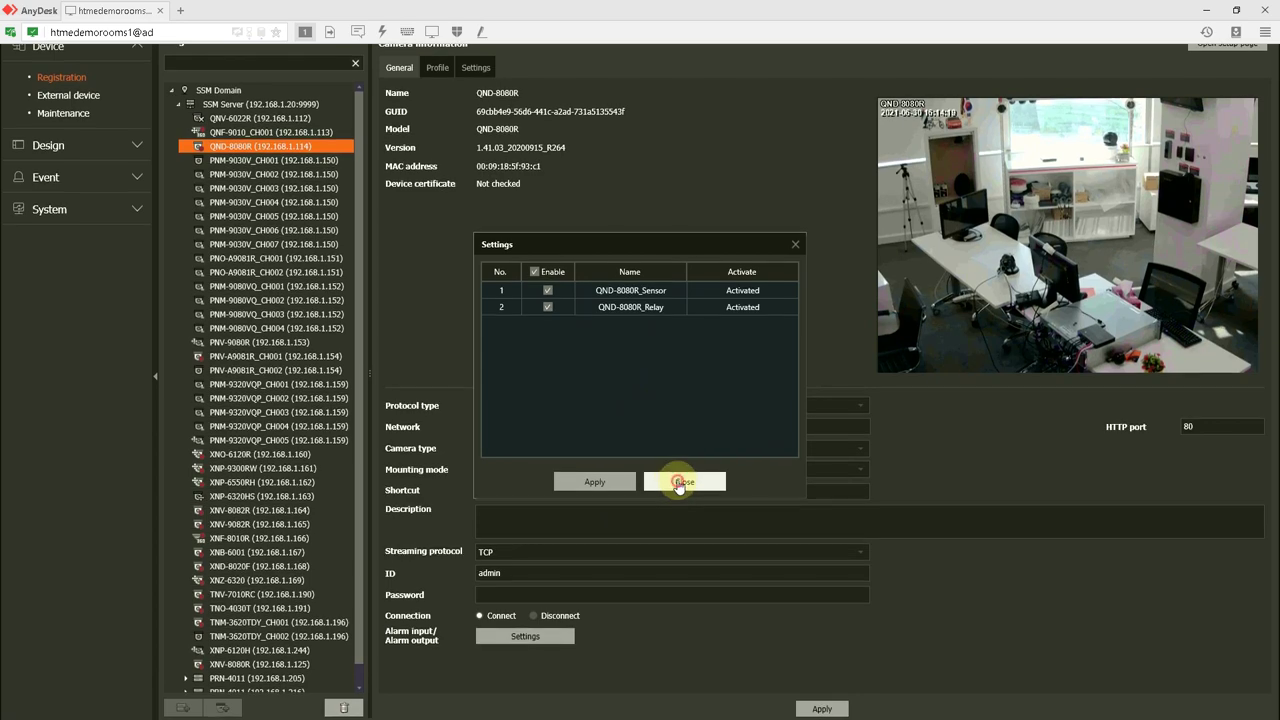
pyautogui.click(681, 481)
pyautogui.scroll(1, 642, 406)
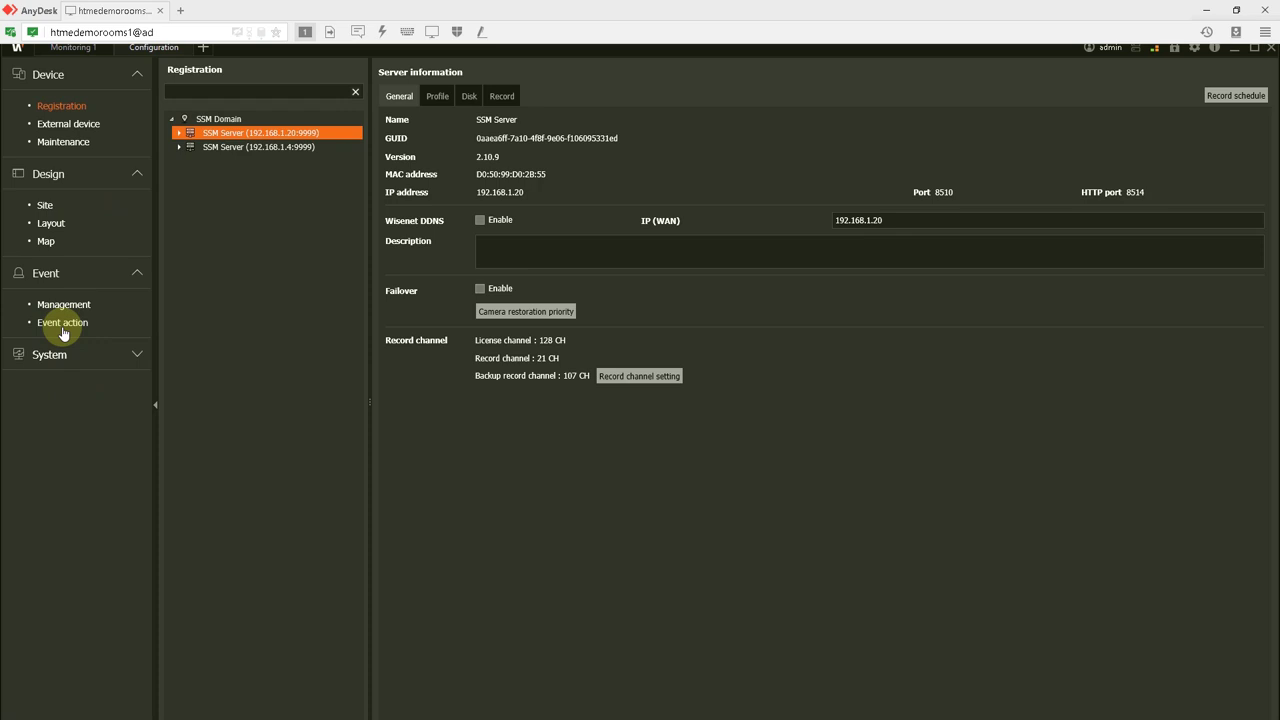
# Add a new event action, EventAction4, on the Event action page
pyautogui.click(62, 325)
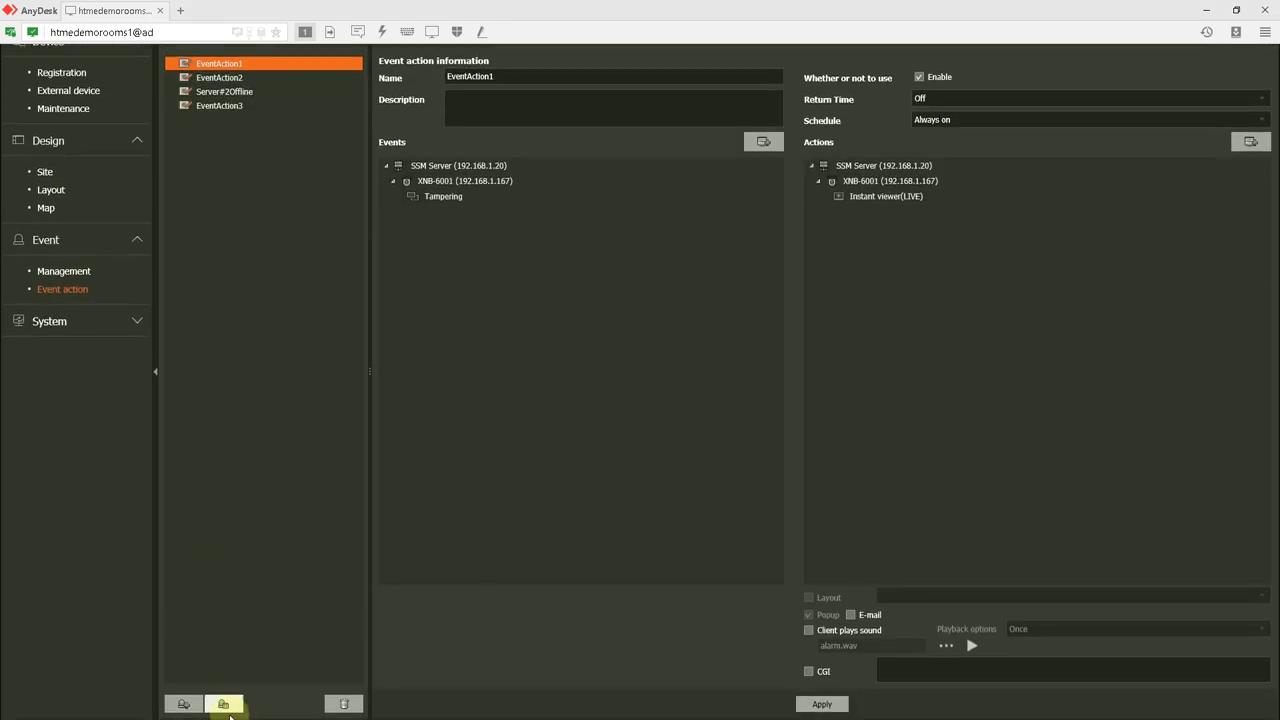
pyautogui.click(186, 703)
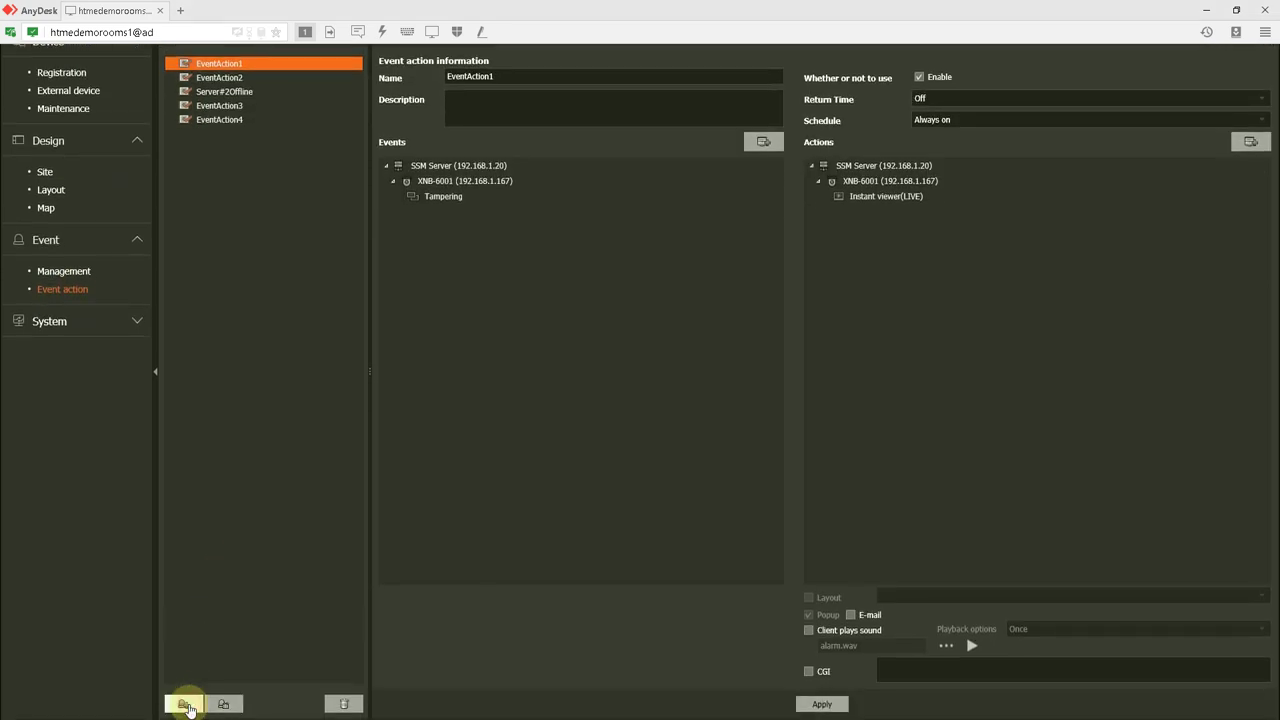
pyautogui.click(216, 159)
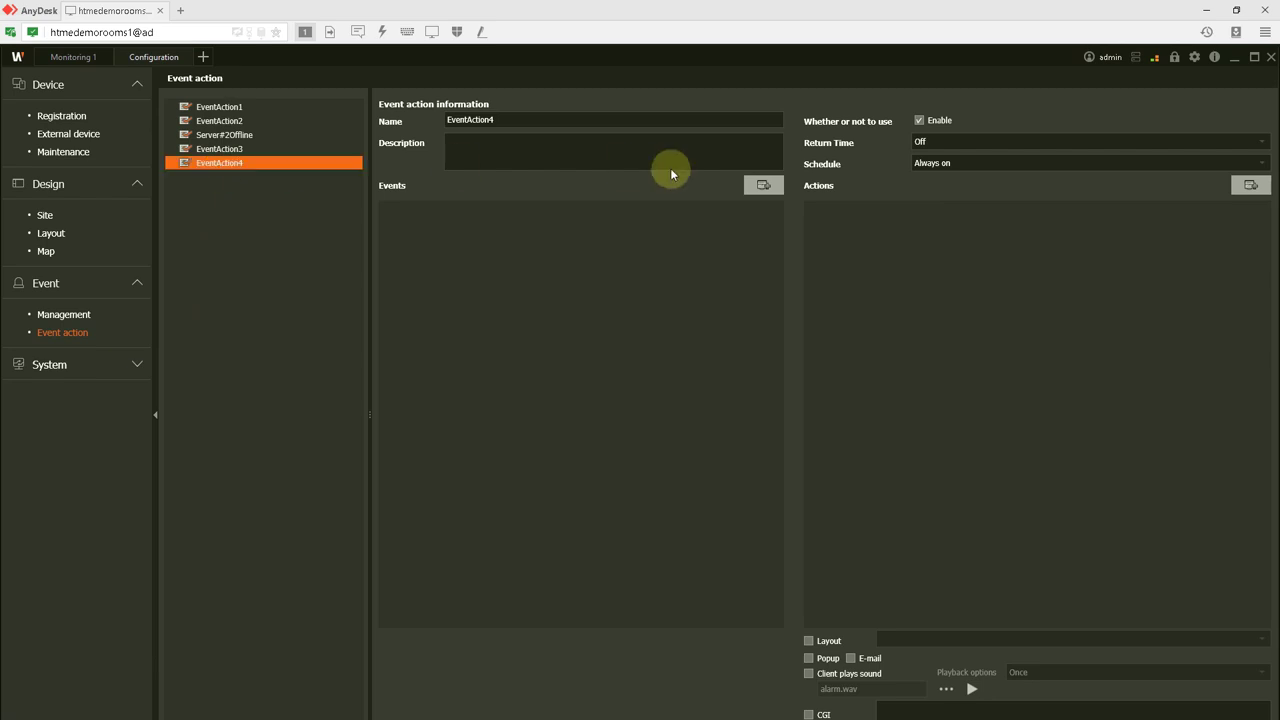
# Set QND-8080R_Sensor turning On as EventAction4's triggering event
pyautogui.click(766, 188)
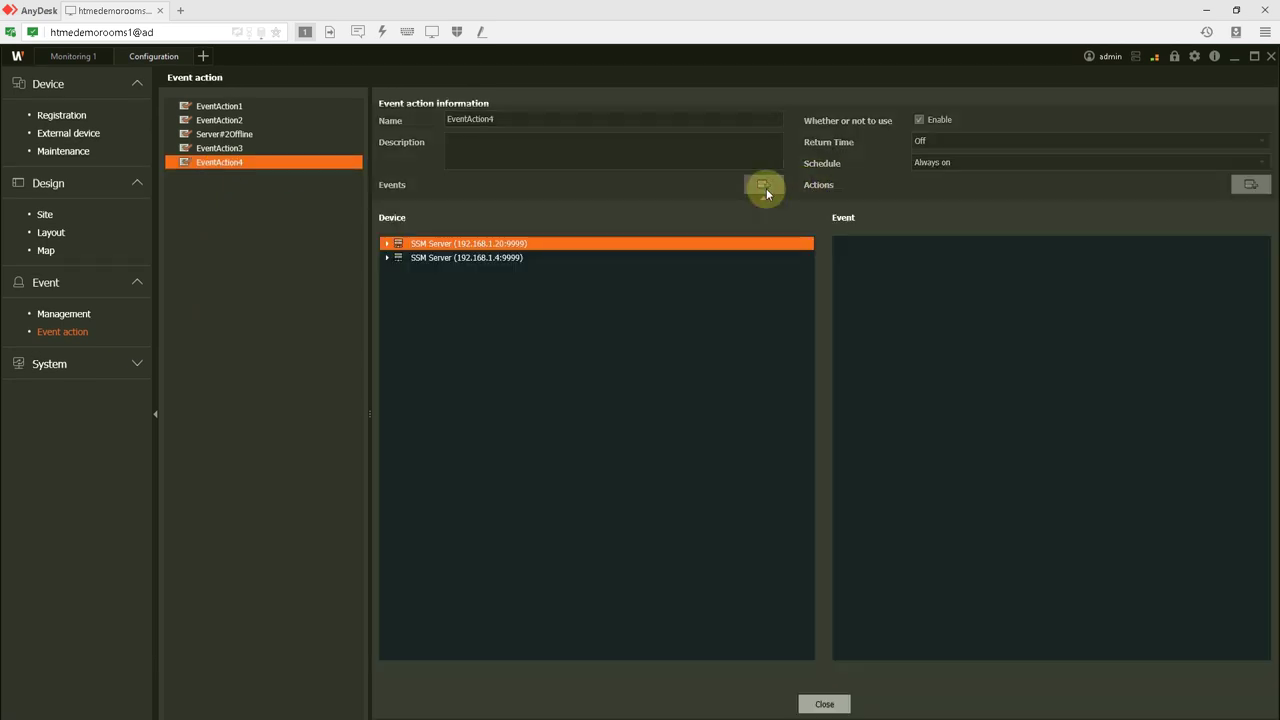
pyautogui.click(386, 243)
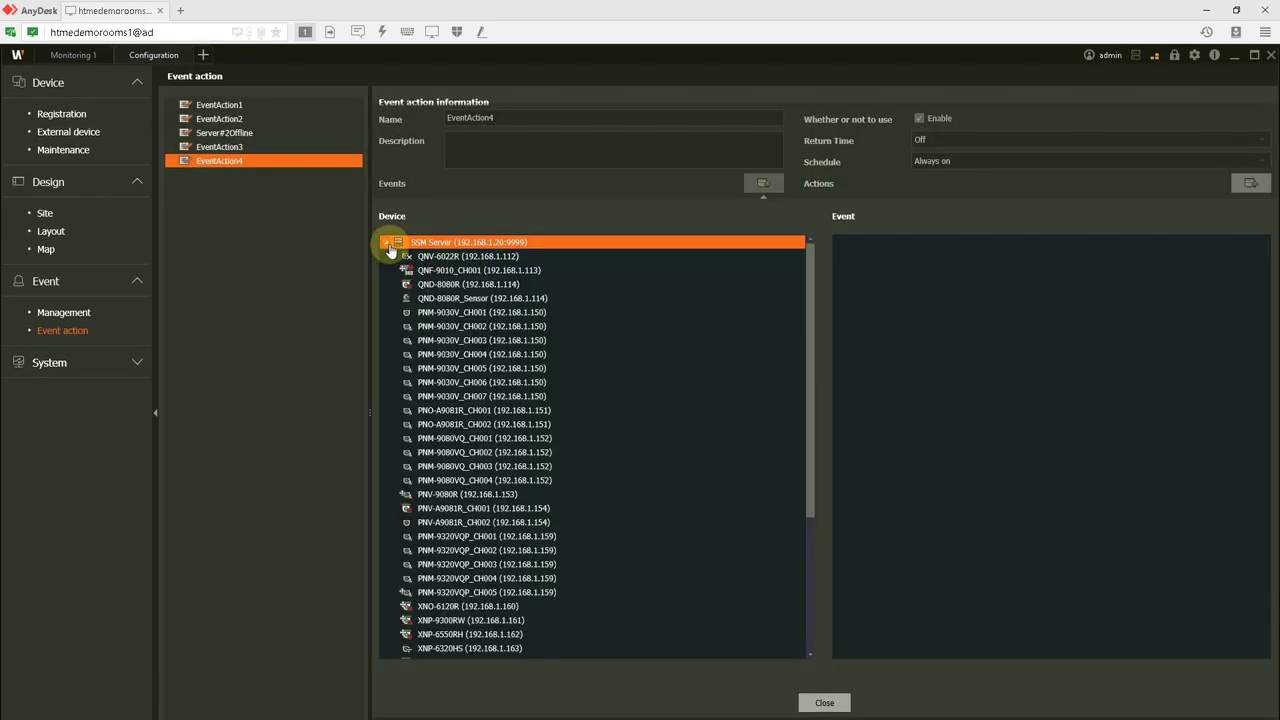
pyautogui.click(447, 297)
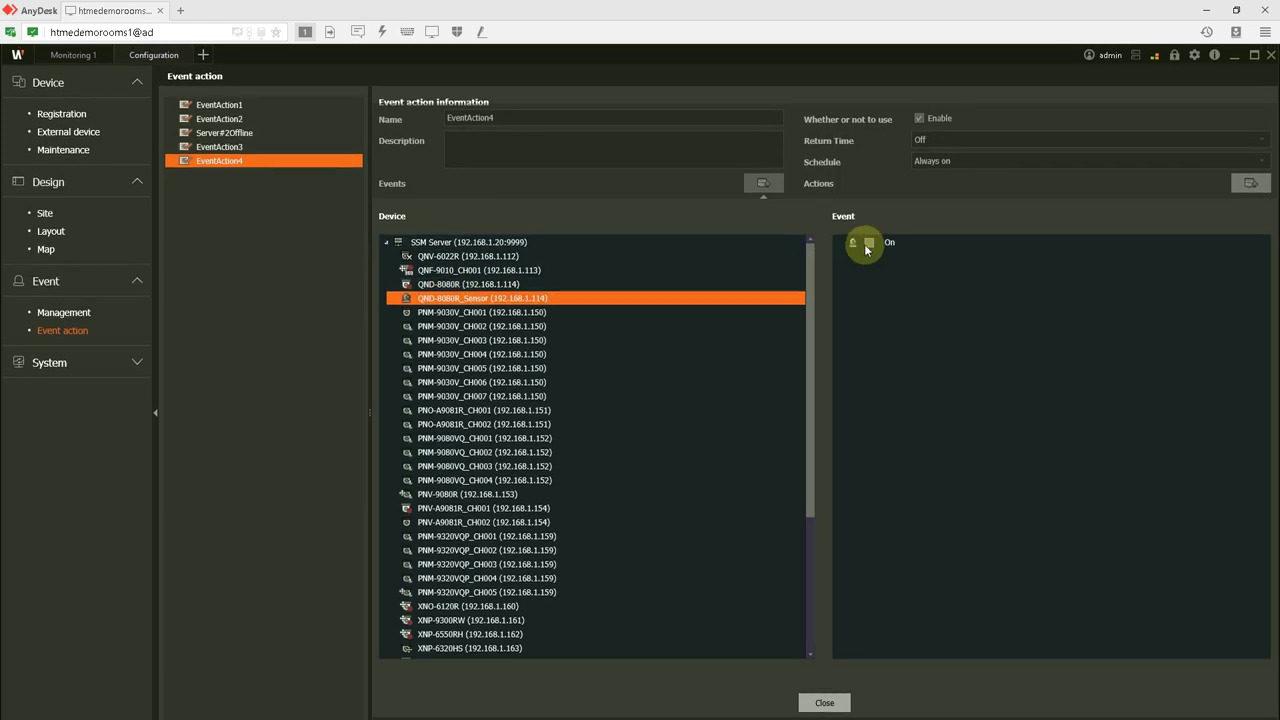
pyautogui.click(869, 243)
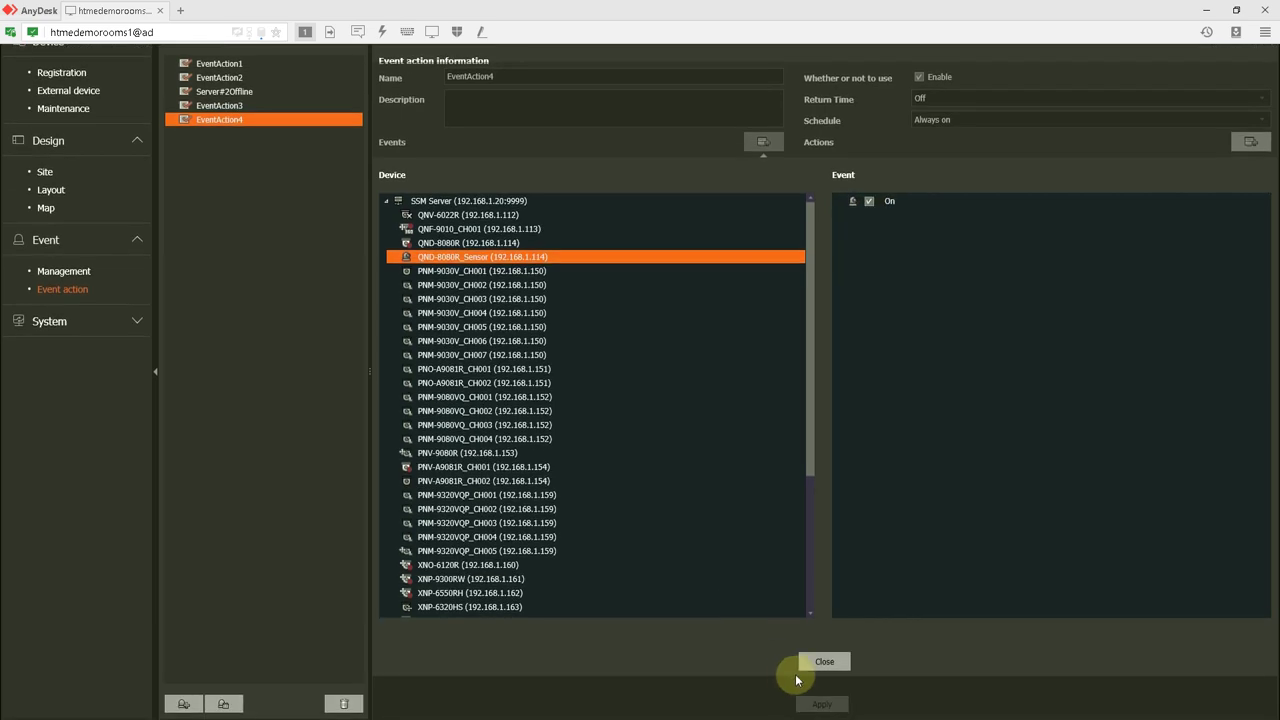
pyautogui.click(821, 668)
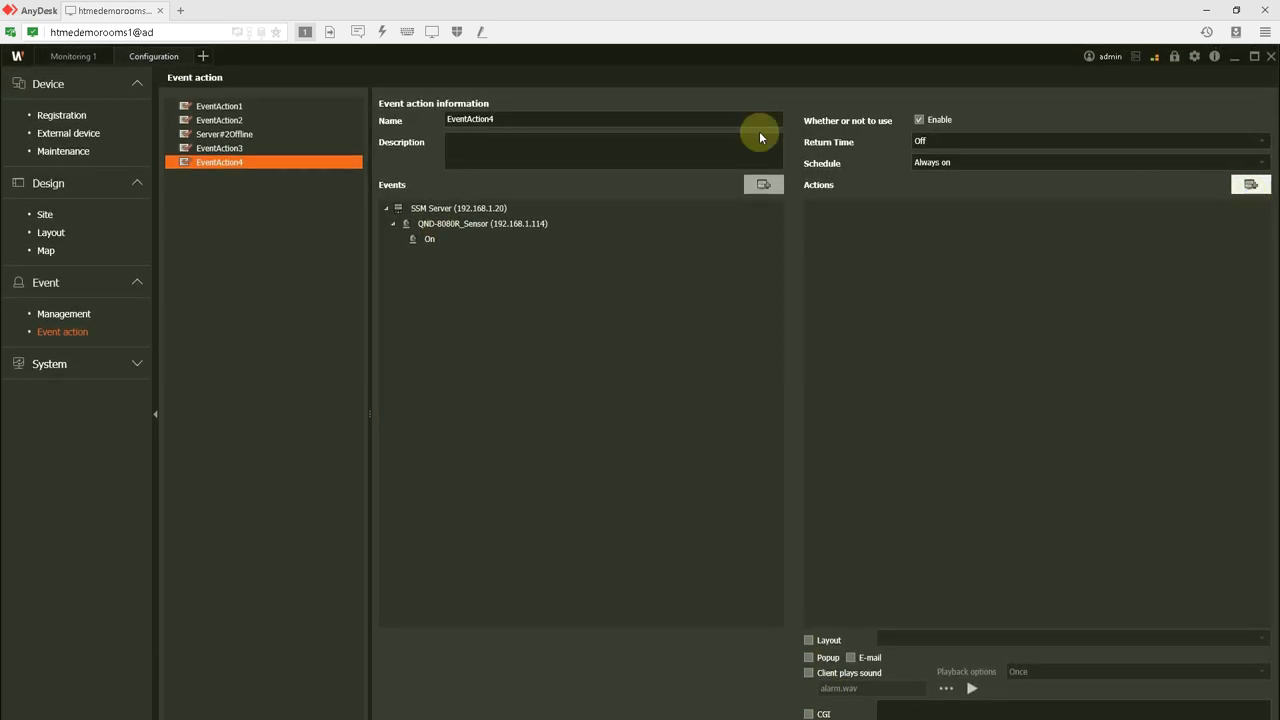
# Add QND-8080R's Instant viewer (LIVE) as EventAction4's action and apply the settings
pyautogui.click(476, 155)
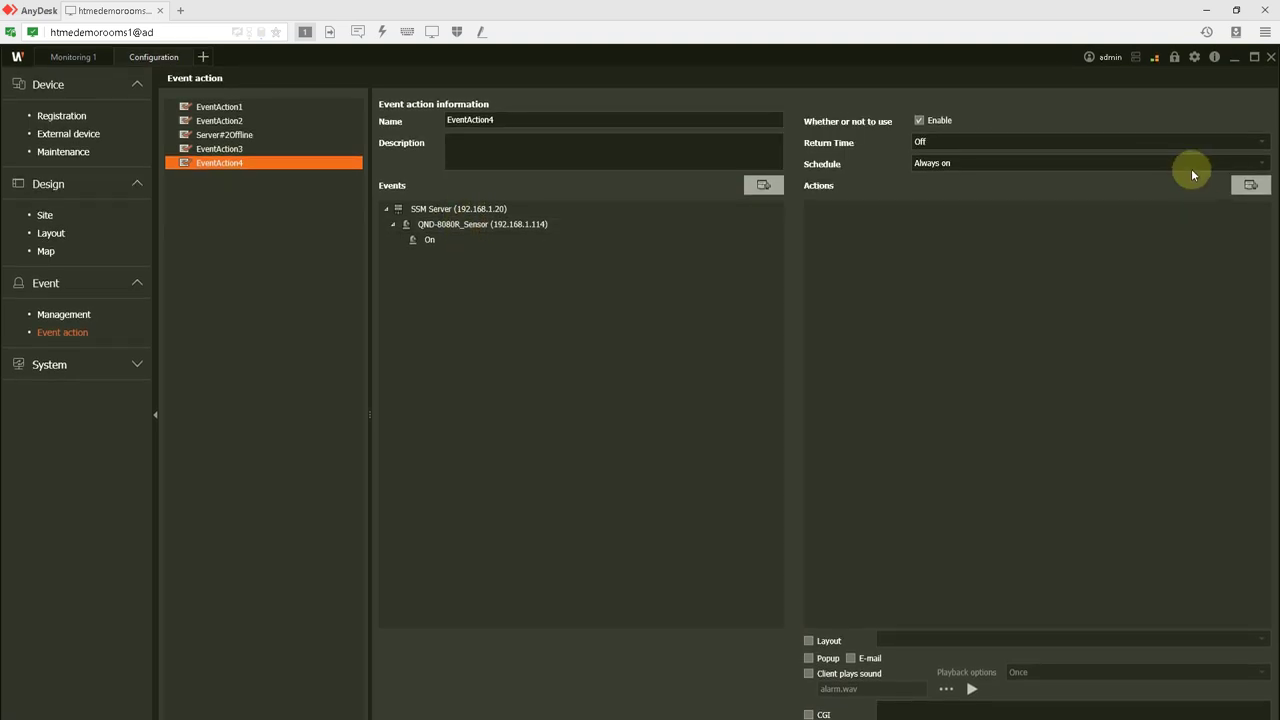
pyautogui.click(1249, 186)
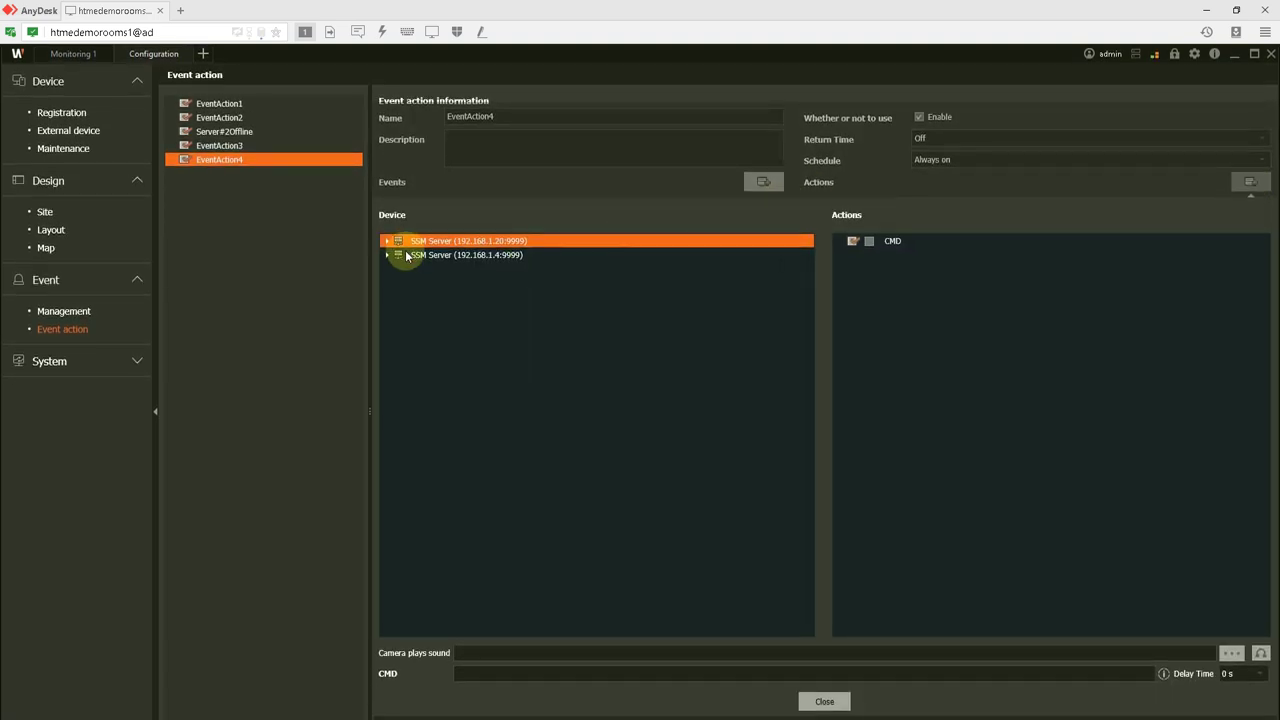
pyautogui.click(392, 247)
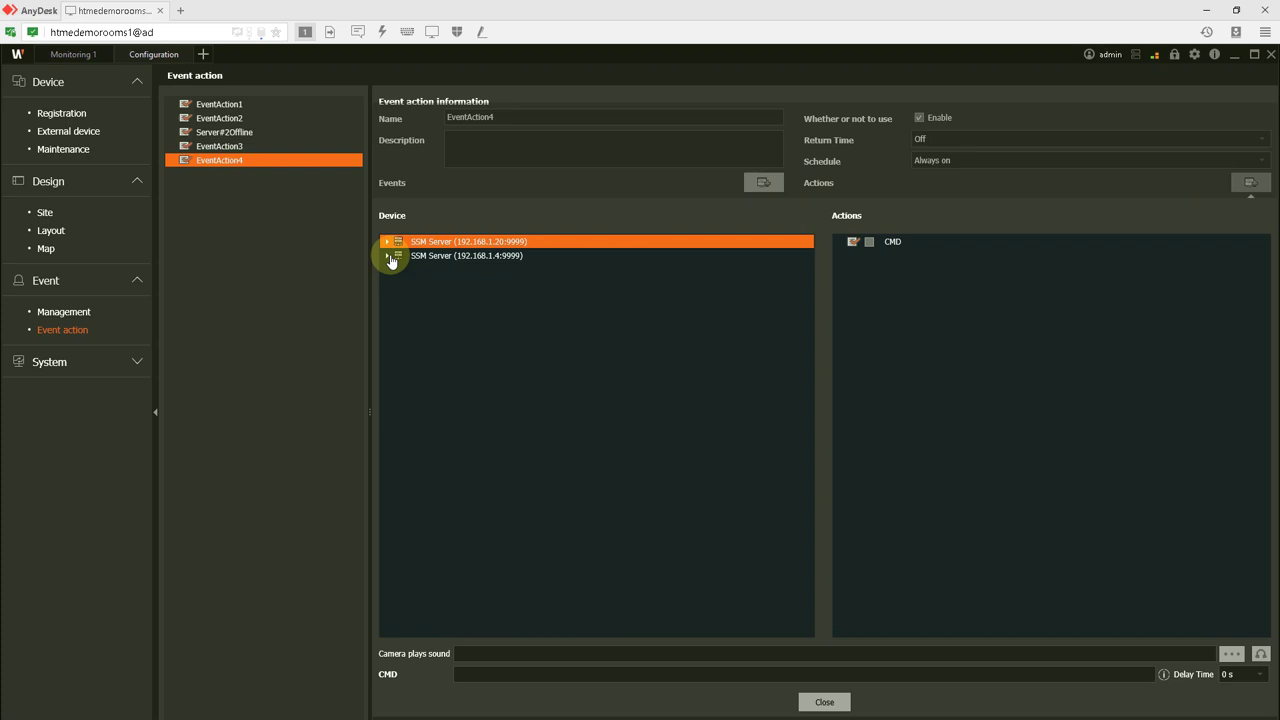
pyautogui.click(385, 241)
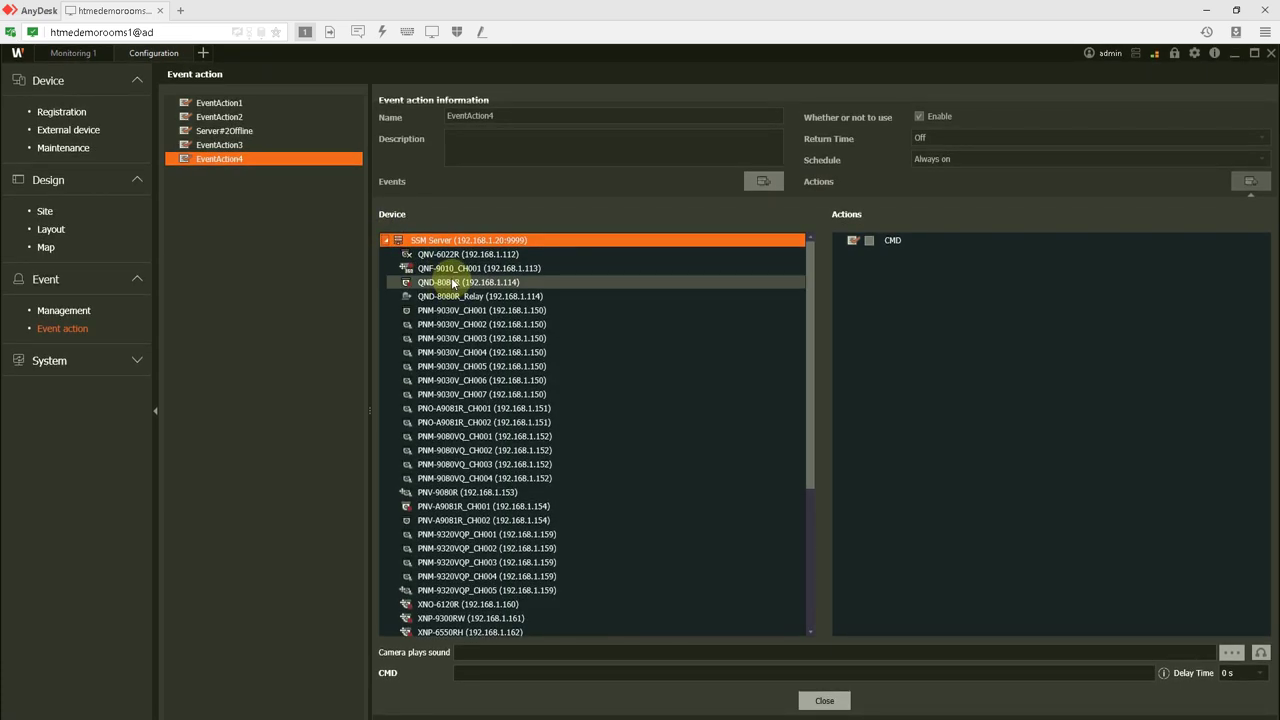
pyautogui.click(453, 284)
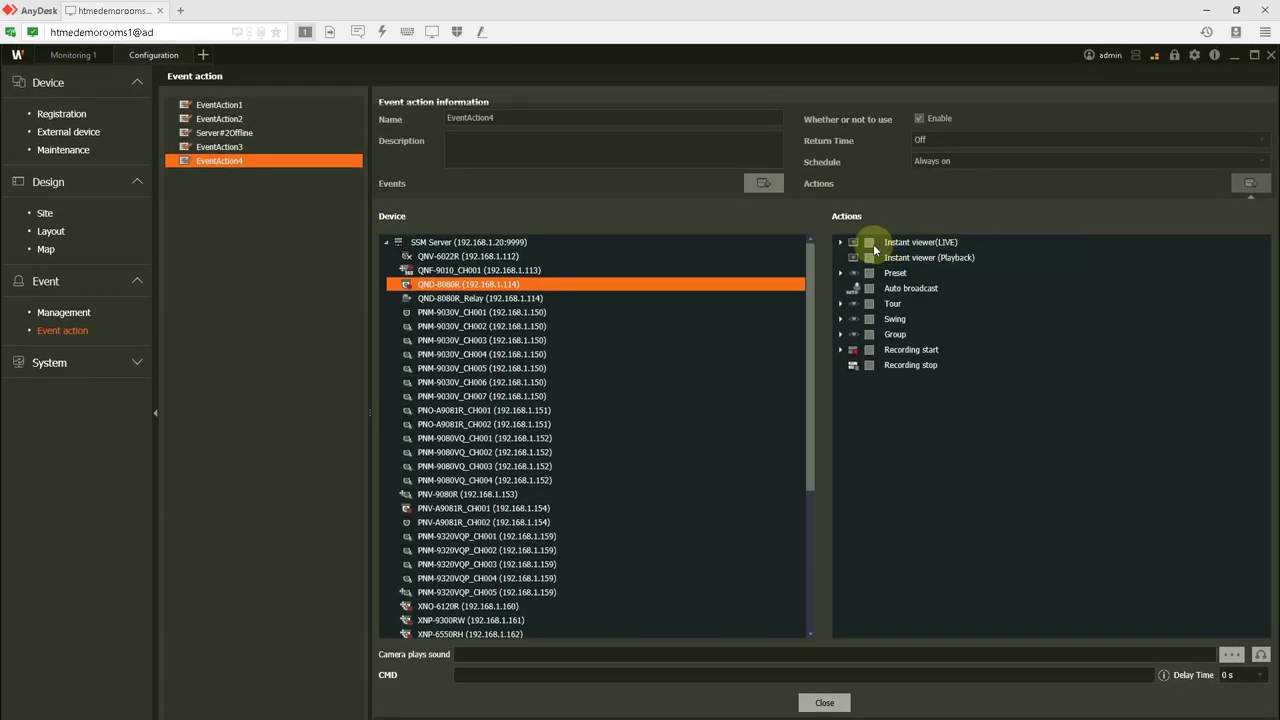
pyautogui.click(869, 243)
pyautogui.scroll(-2, 800, 569)
pyautogui.click(824, 662)
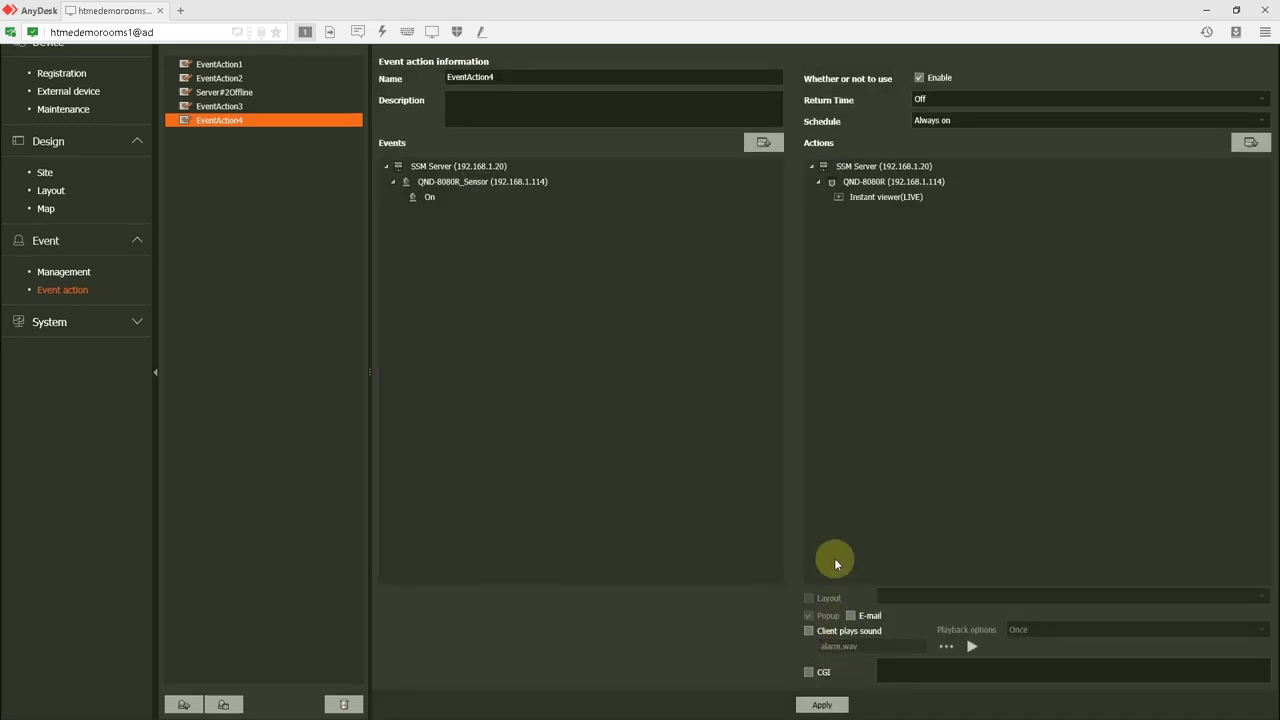
pyautogui.click(821, 704)
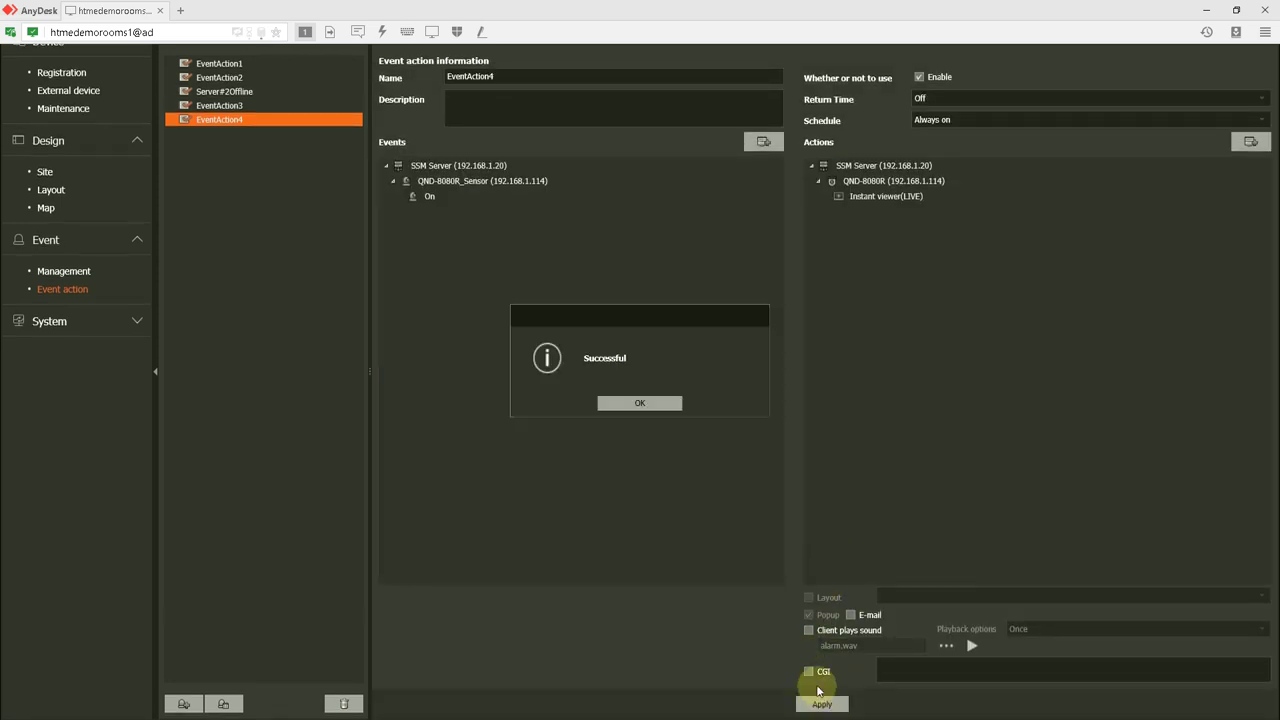
pyautogui.click(640, 403)
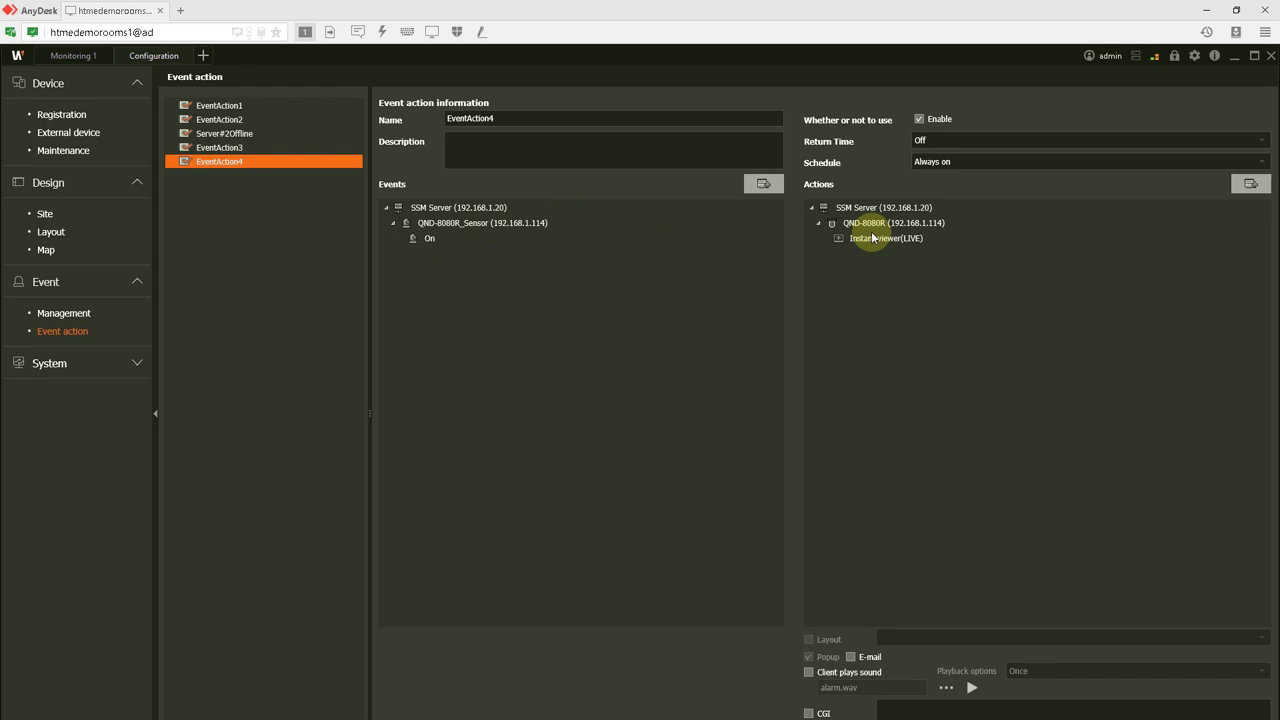
# View the QND-8080R camera's details on the Registration page
pyautogui.click(57, 117)
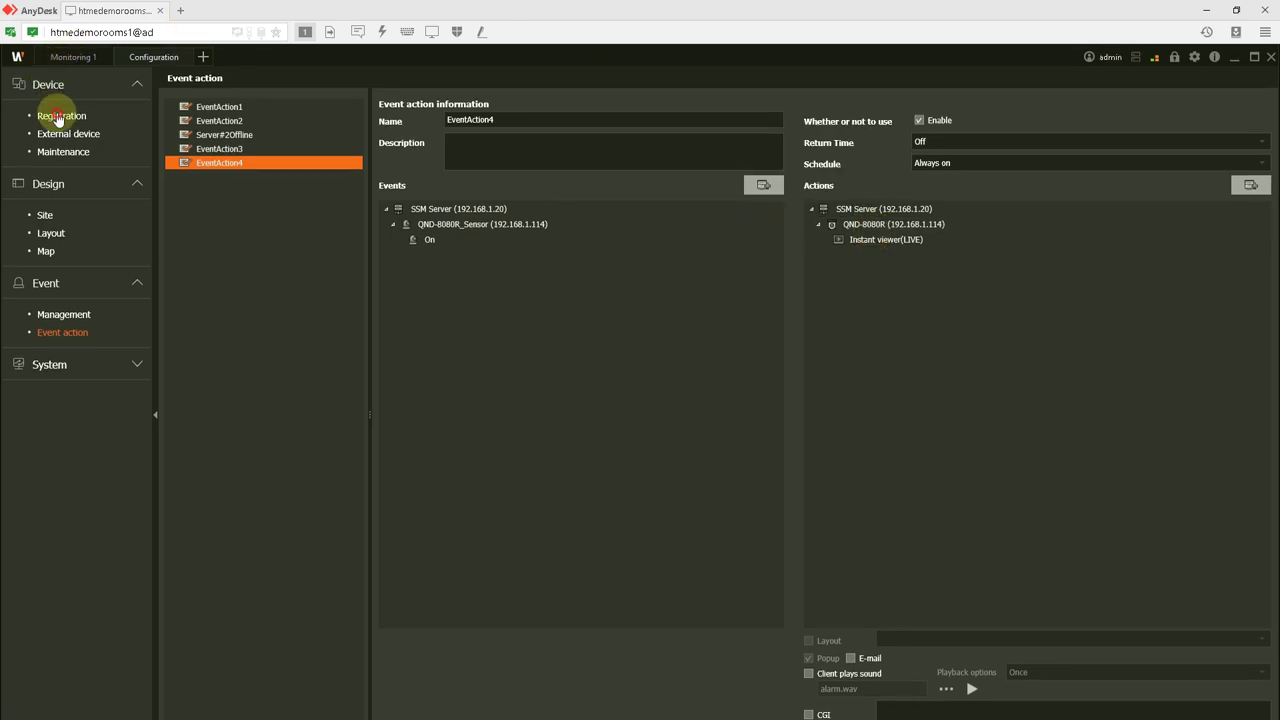
pyautogui.click(177, 143)
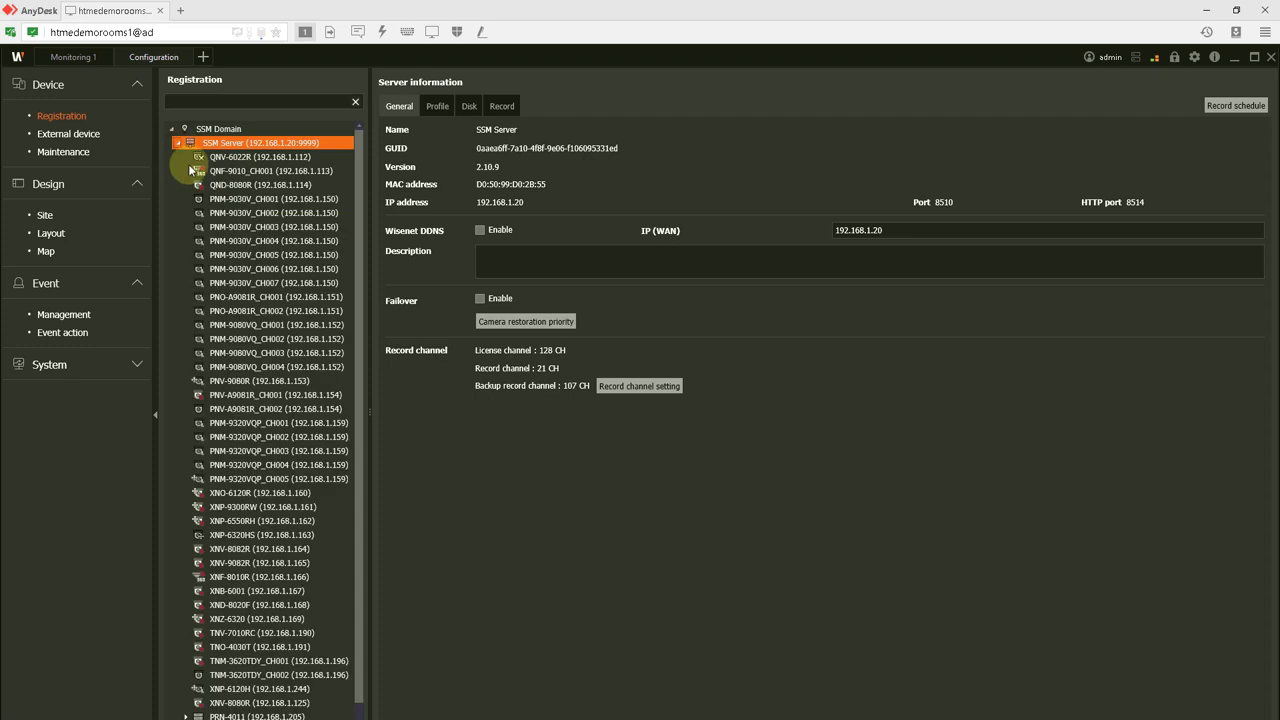
pyautogui.scroll(-1, 258, 172)
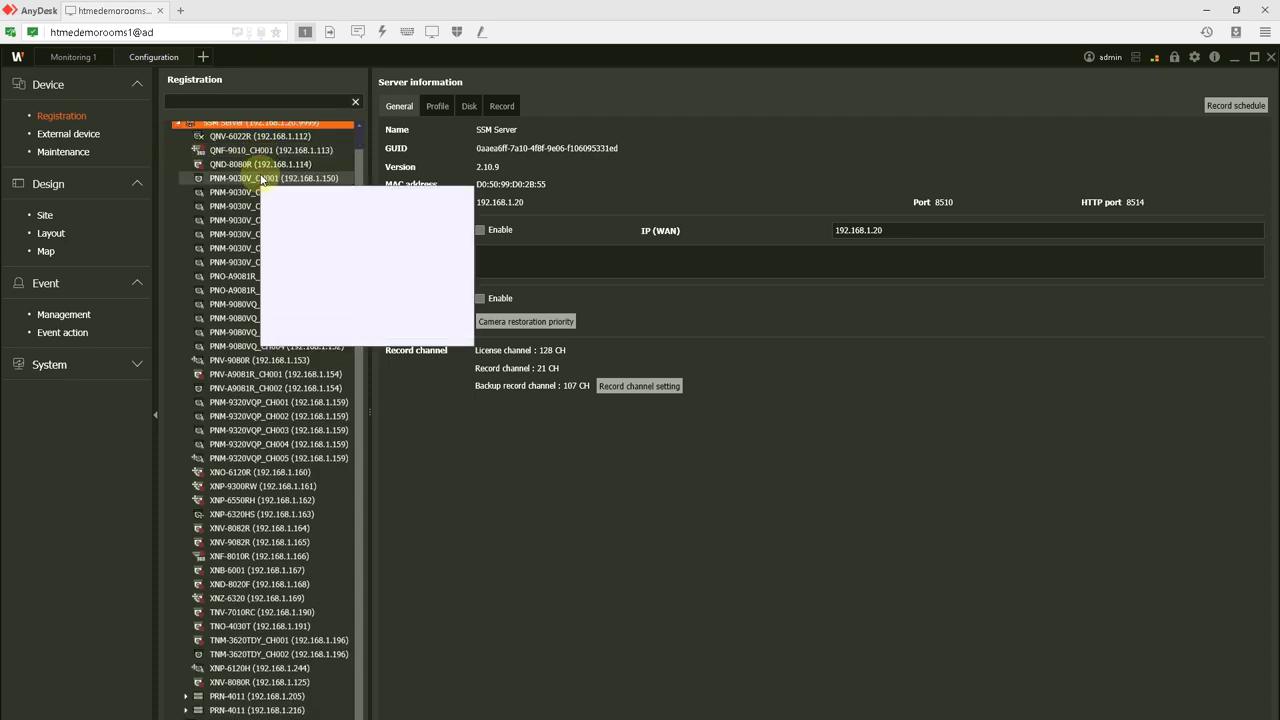
pyautogui.scroll(1, 262, 179)
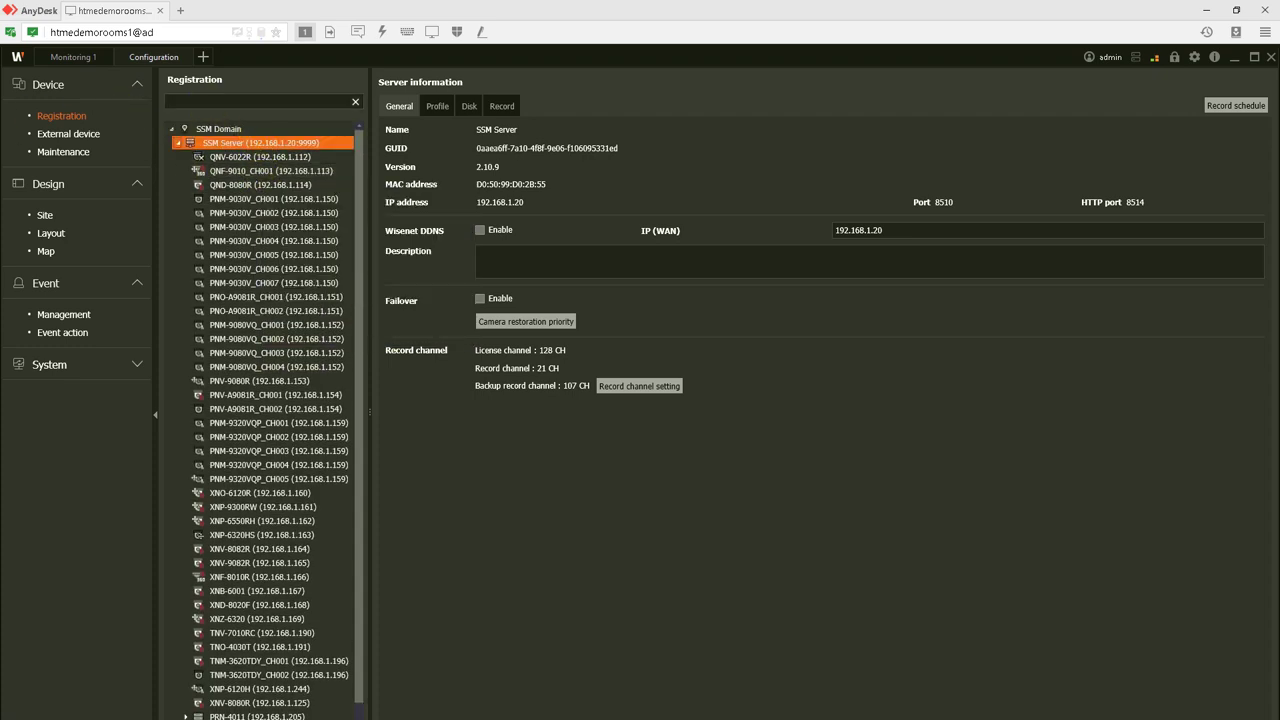
pyautogui.click(250, 185)
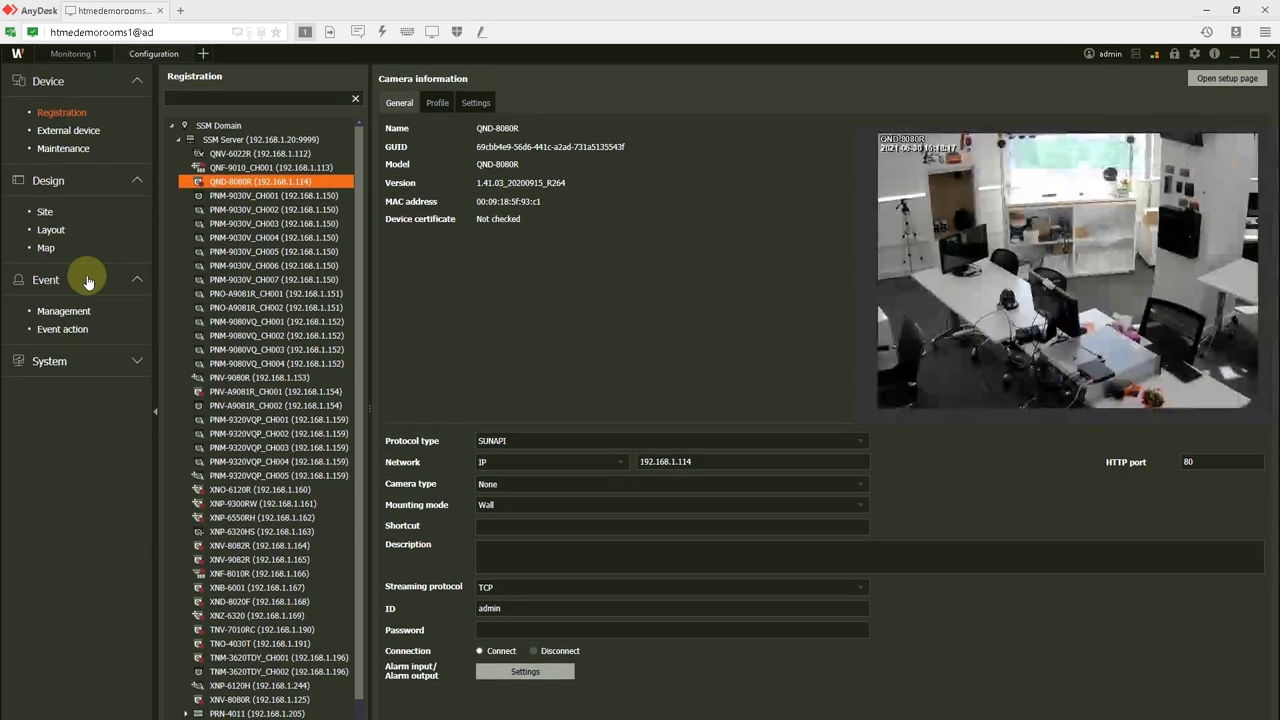
# Review the events and actions of EventAction1 and EventAction4, including the Instant viewer (LIVE)
pyautogui.click(83, 324)
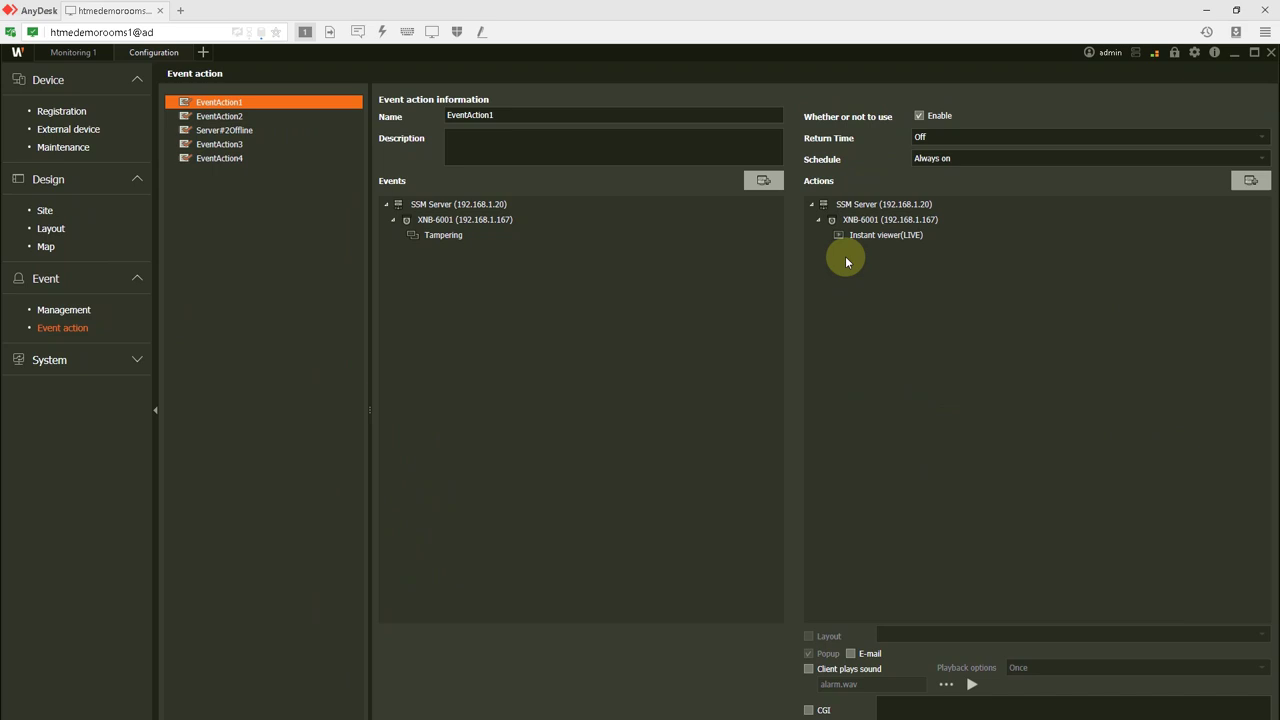
pyautogui.click(878, 223)
pyautogui.click(884, 207)
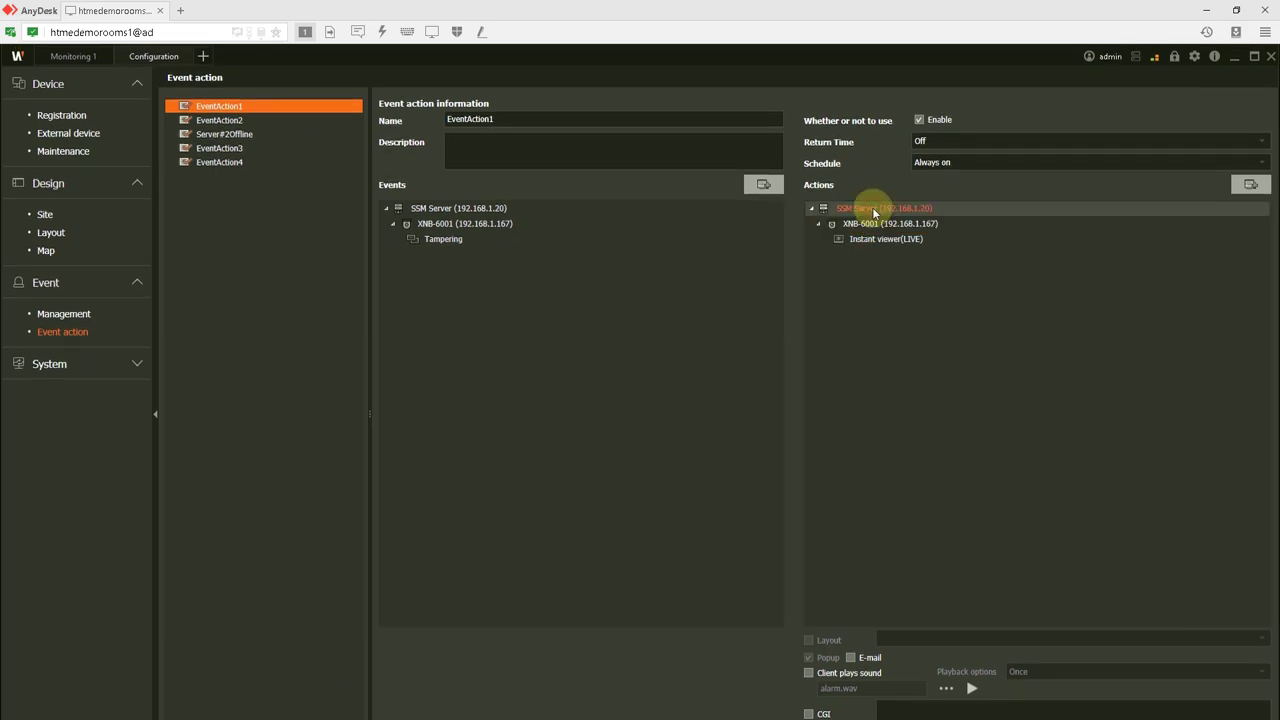
pyautogui.click(219, 162)
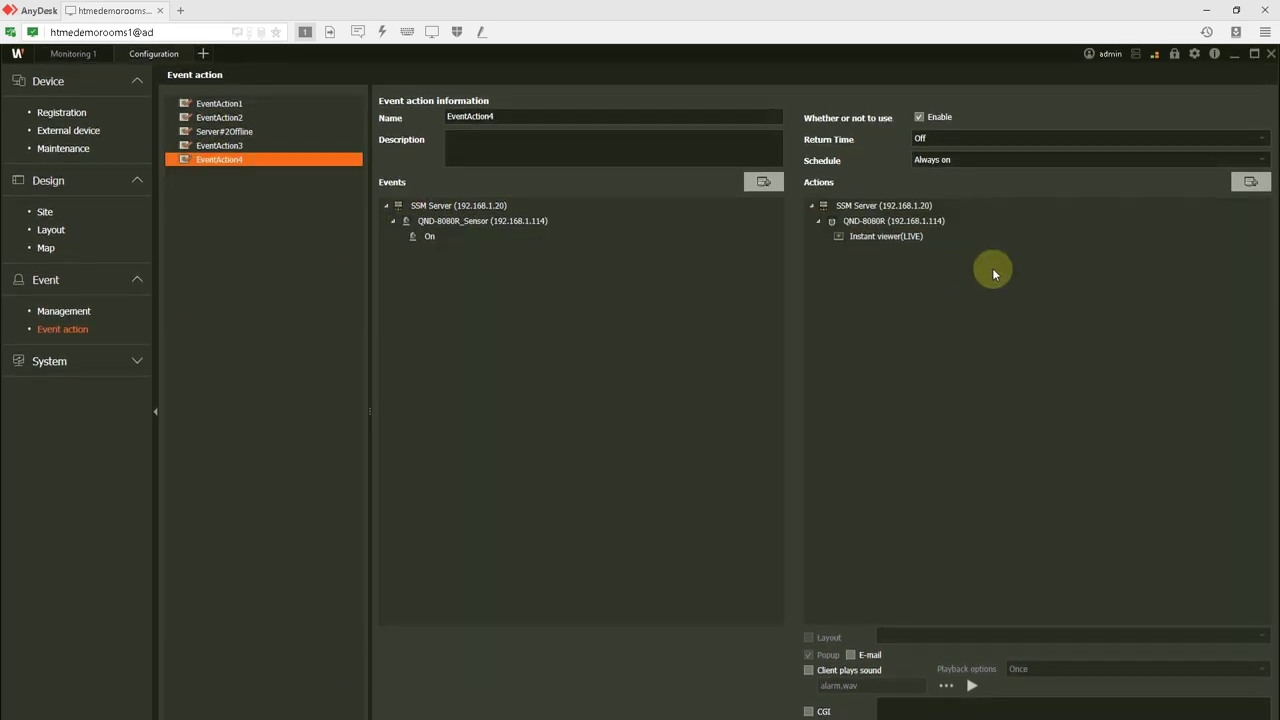
pyautogui.click(890, 208)
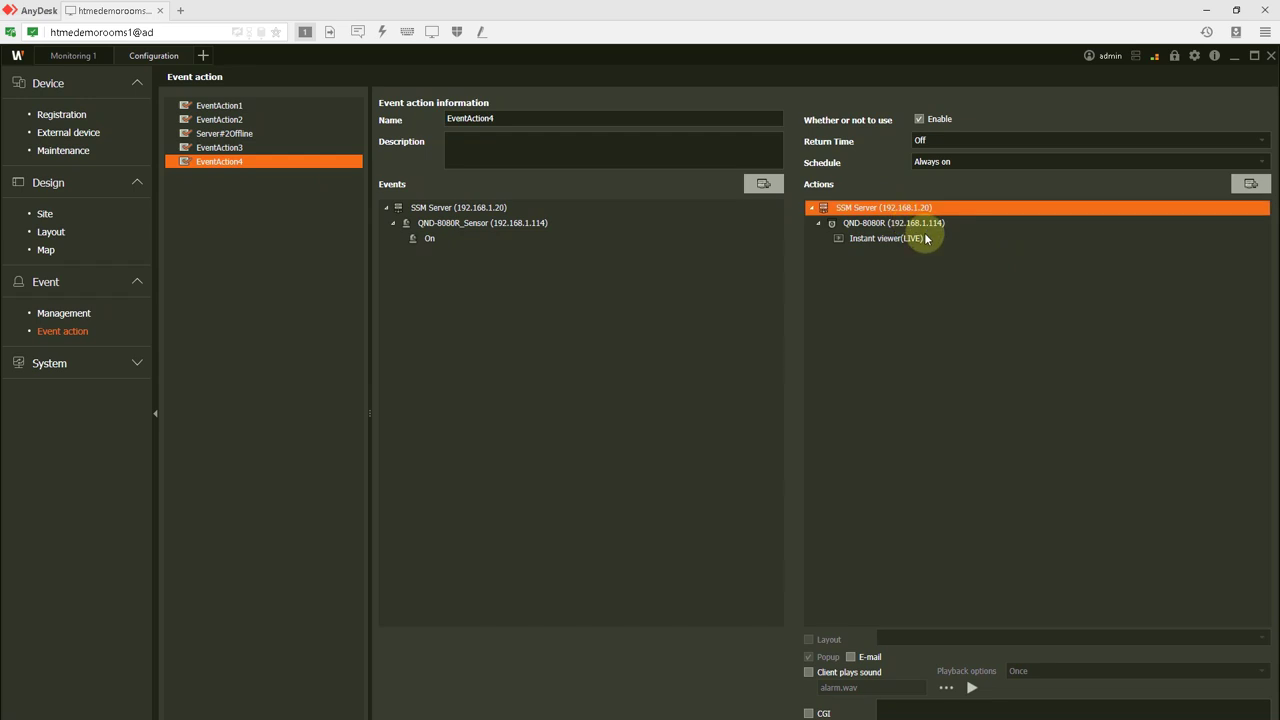
pyautogui.click(912, 238)
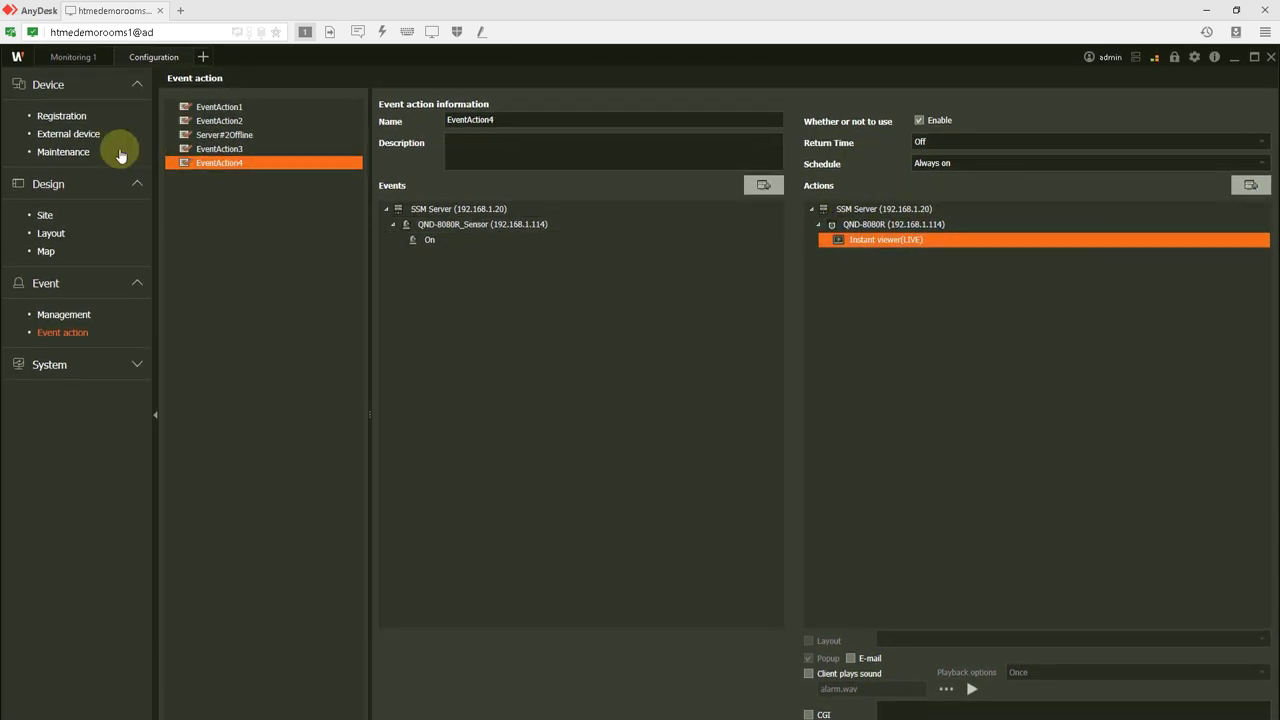
# Create a new event action, EventAction5, and browse QND-8080R_Sensor as its event source
pyautogui.click(184, 704)
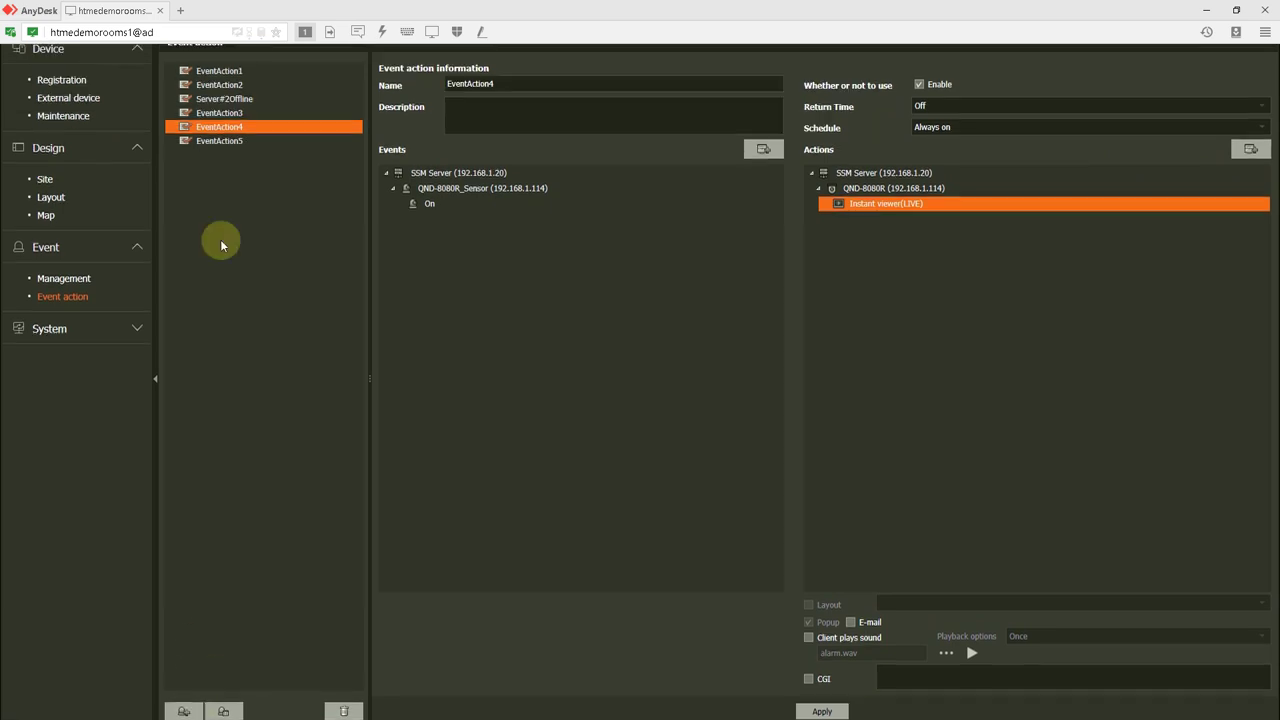
pyautogui.click(220, 176)
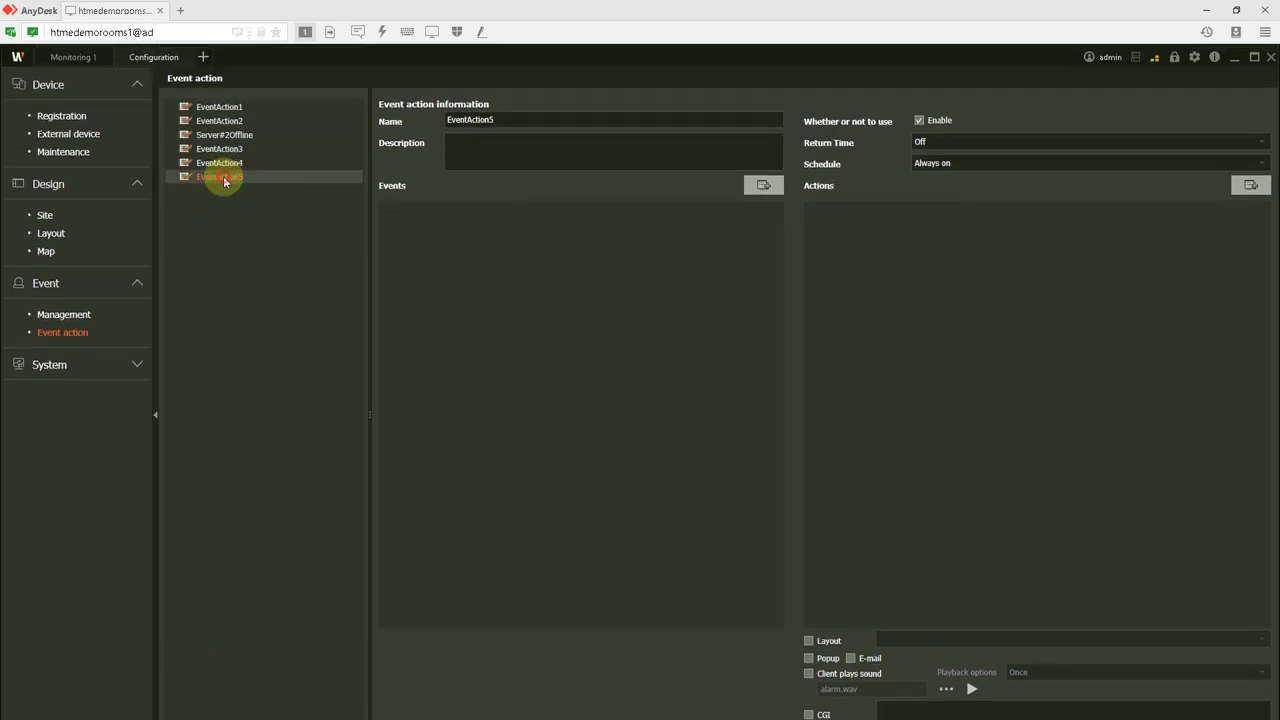
pyautogui.click(763, 184)
pyautogui.click(387, 242)
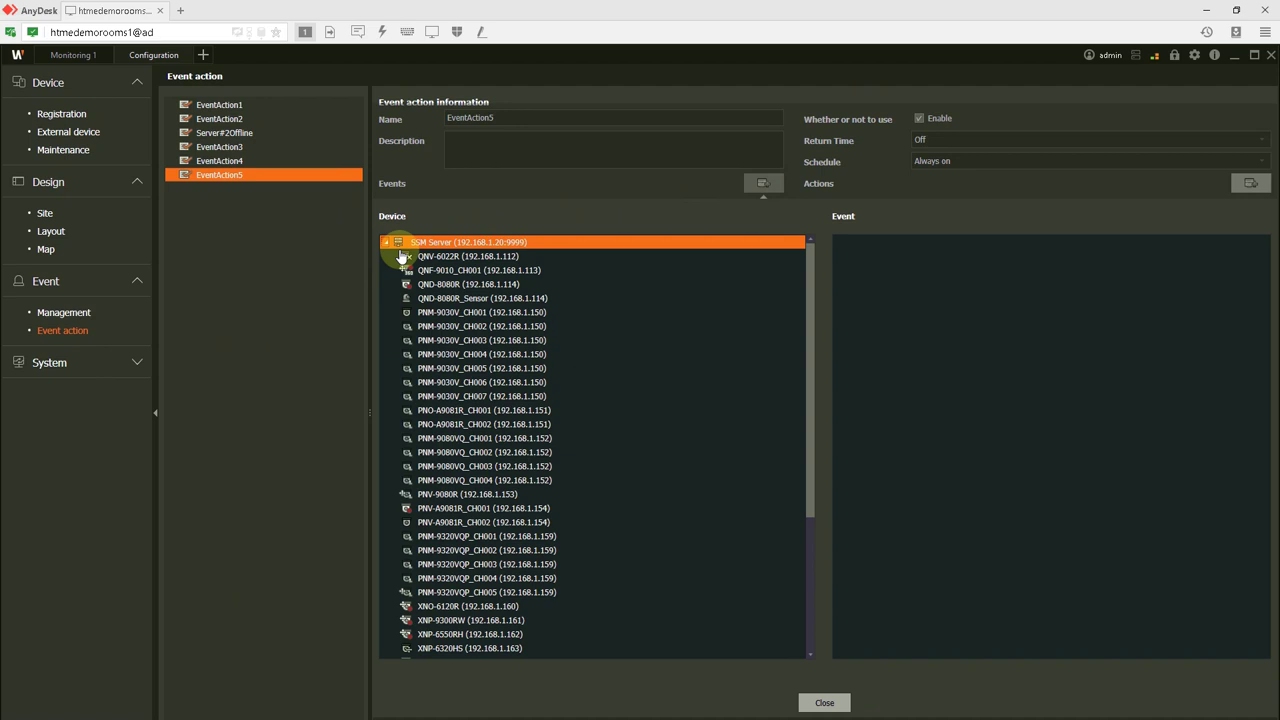
pyautogui.click(478, 296)
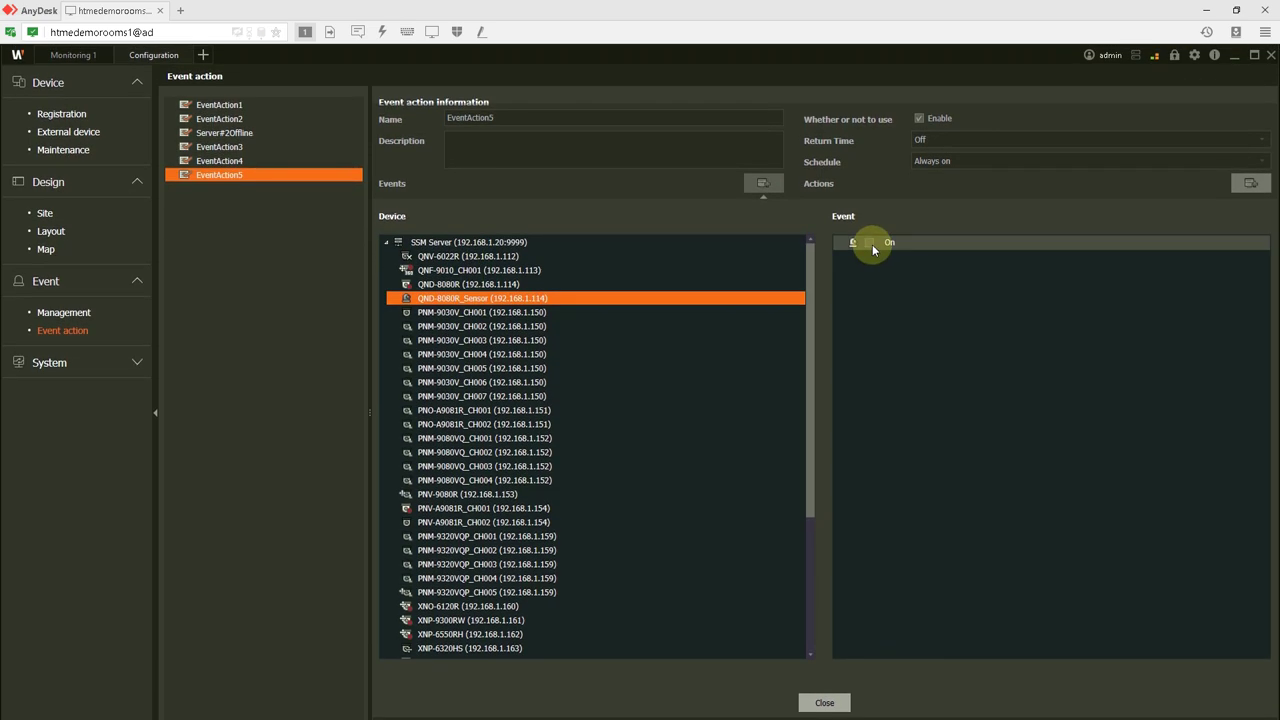
pyautogui.click(824, 701)
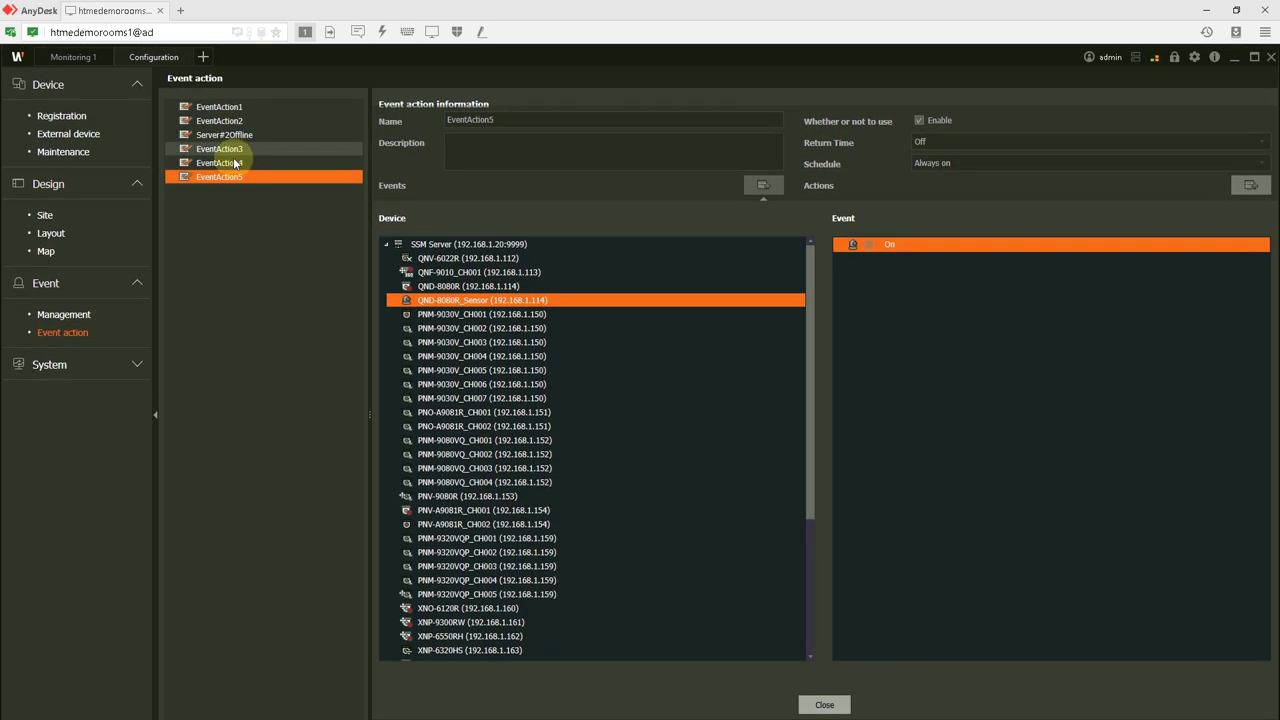
# Delete EventAction4
pyautogui.click(230, 160)
pyautogui.click(340, 697)
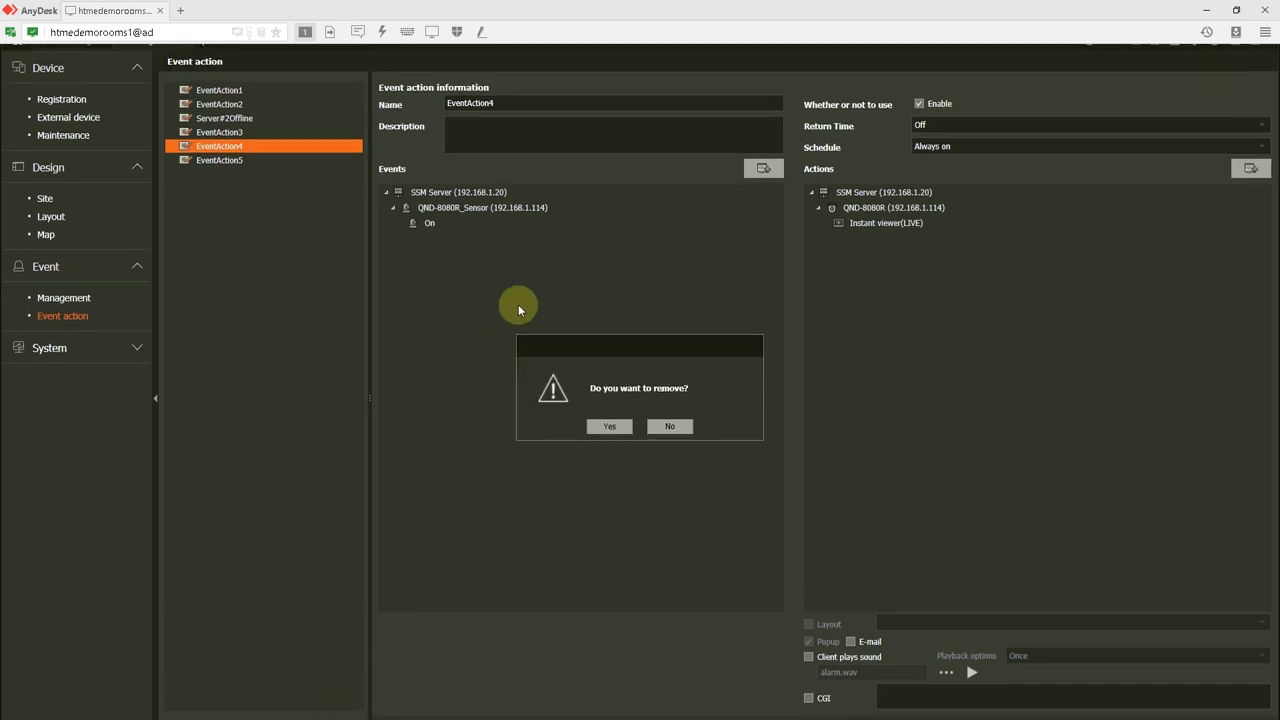
pyautogui.click(606, 415)
# Set QND-8080R_Sensor turning On as EventAction5's triggering event
pyautogui.click(229, 162)
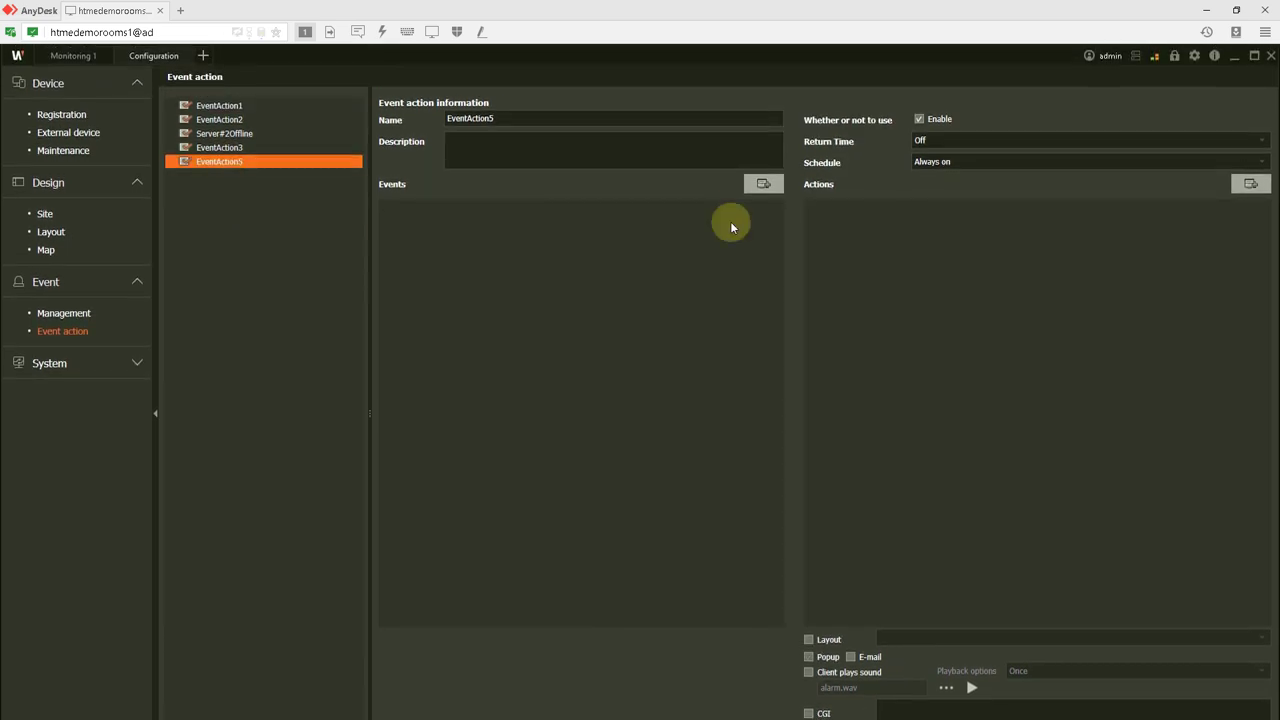
pyautogui.click(762, 185)
pyautogui.click(434, 294)
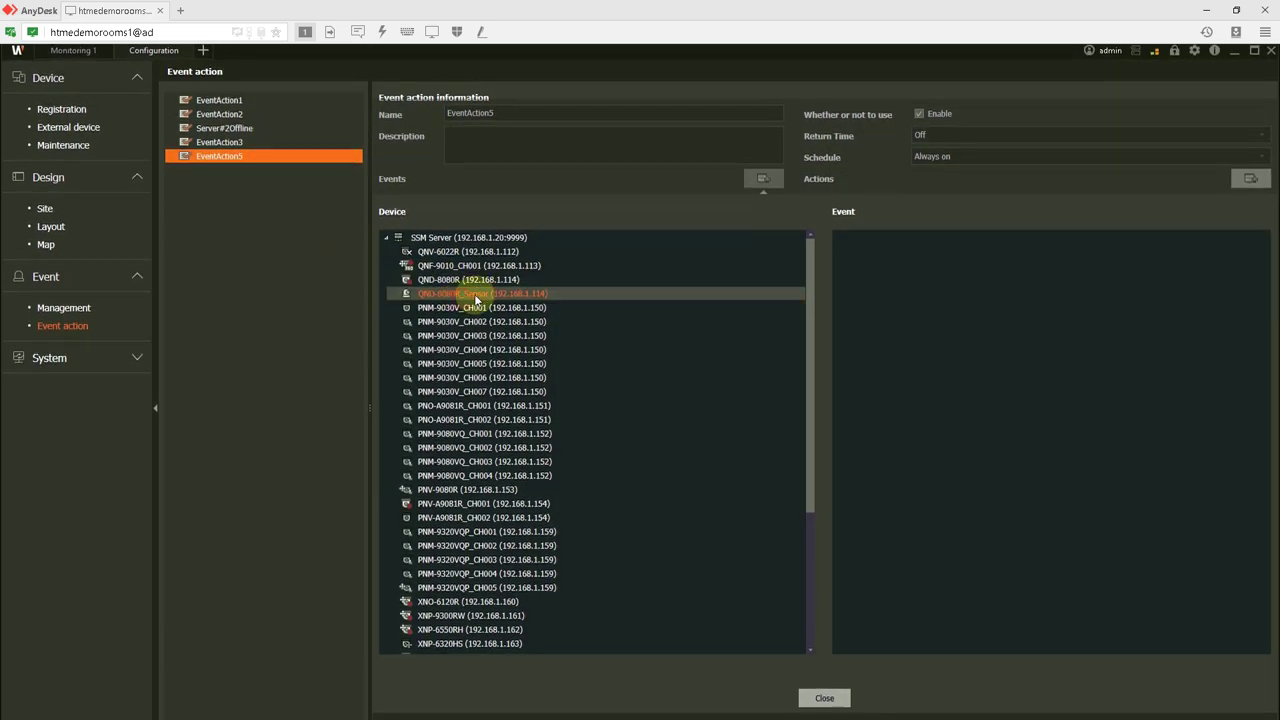
pyautogui.click(518, 298)
pyautogui.click(491, 281)
pyautogui.click(500, 294)
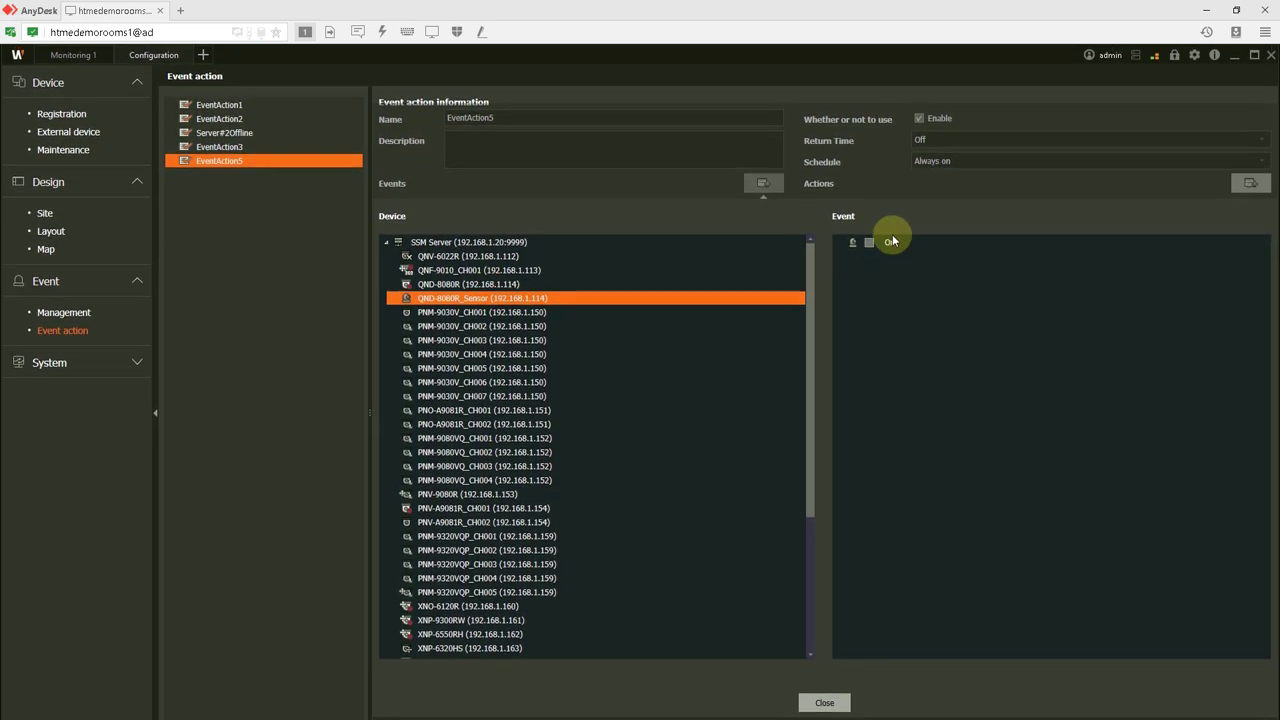
pyautogui.click(869, 243)
pyautogui.scroll(-1, 843, 494)
pyautogui.click(829, 663)
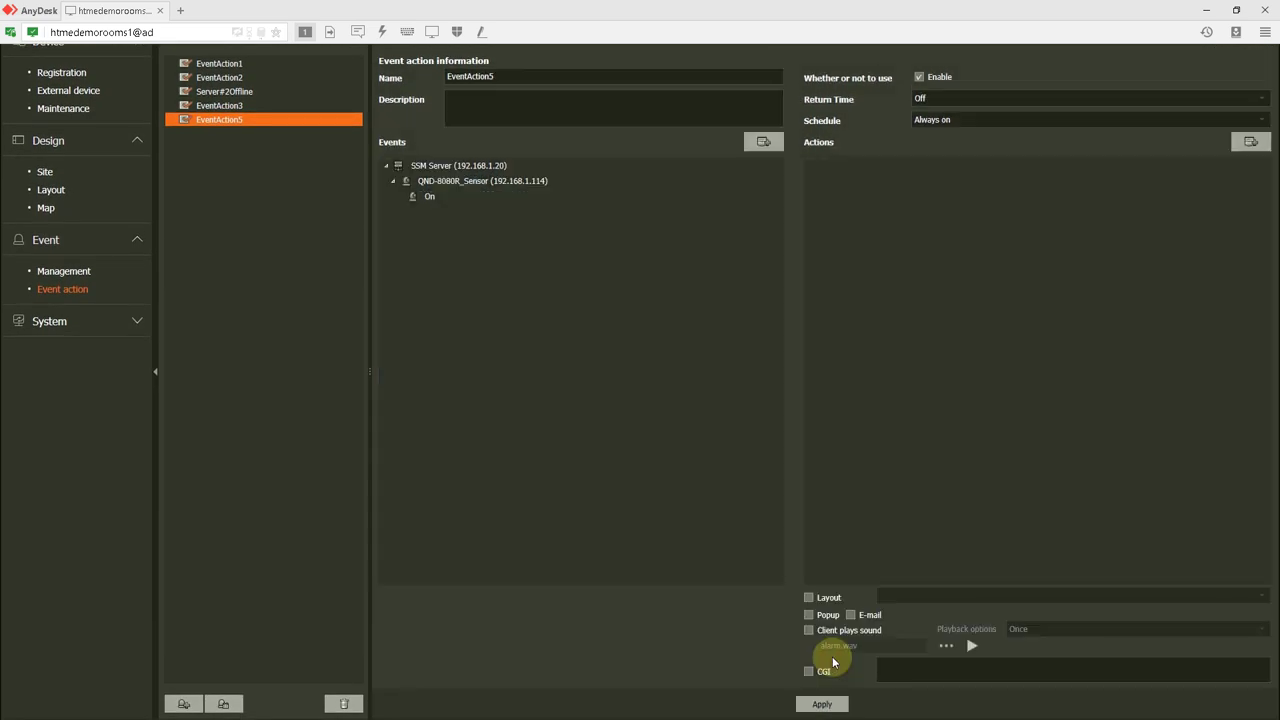
# Select the sensor's On event to configure its actions
pyautogui.scroll(1, 605, 283)
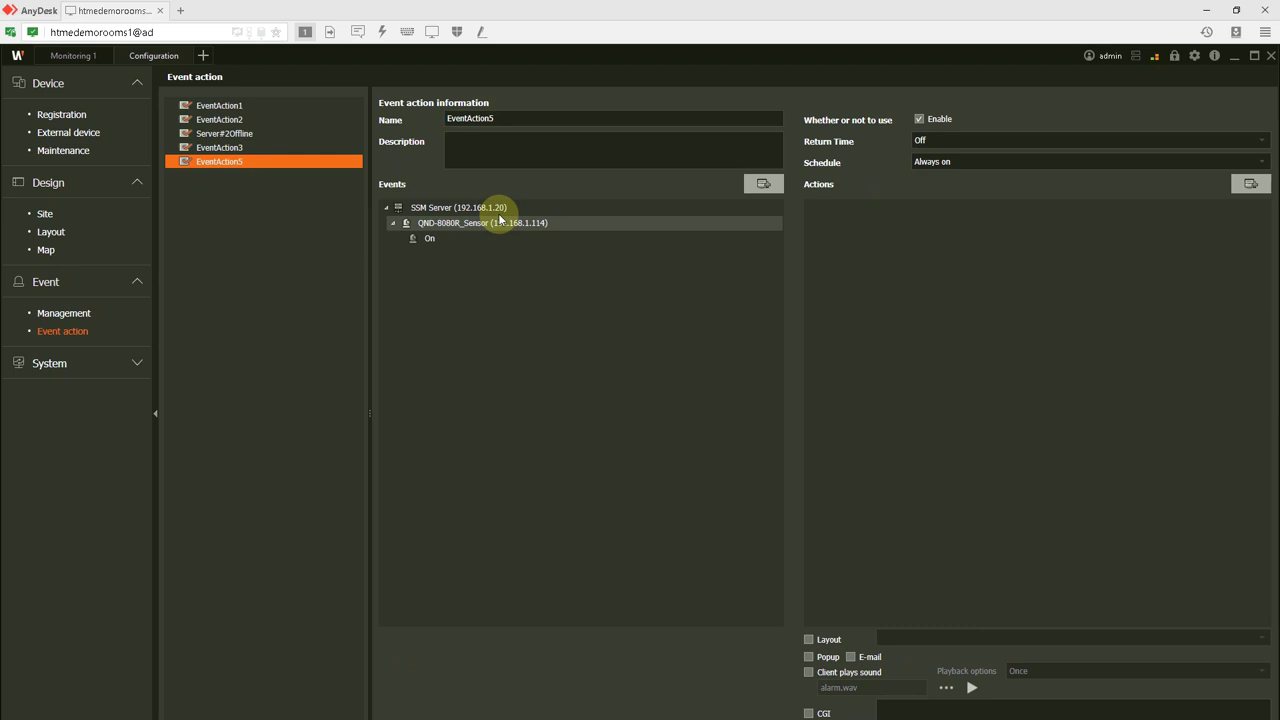
pyautogui.click(429, 240)
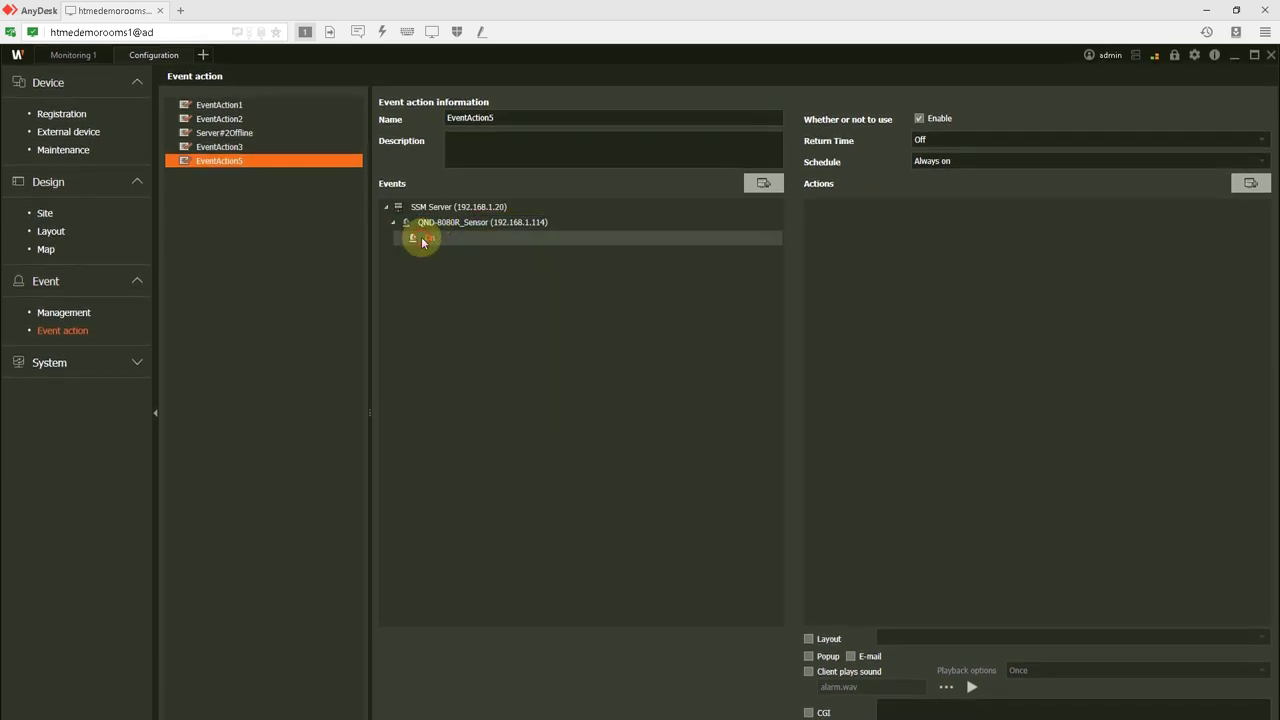
pyautogui.click(433, 240)
pyautogui.scroll(-1, 792, 526)
# Tick the Layout action for EventAction5 and choose Layout1
pyautogui.click(808, 597)
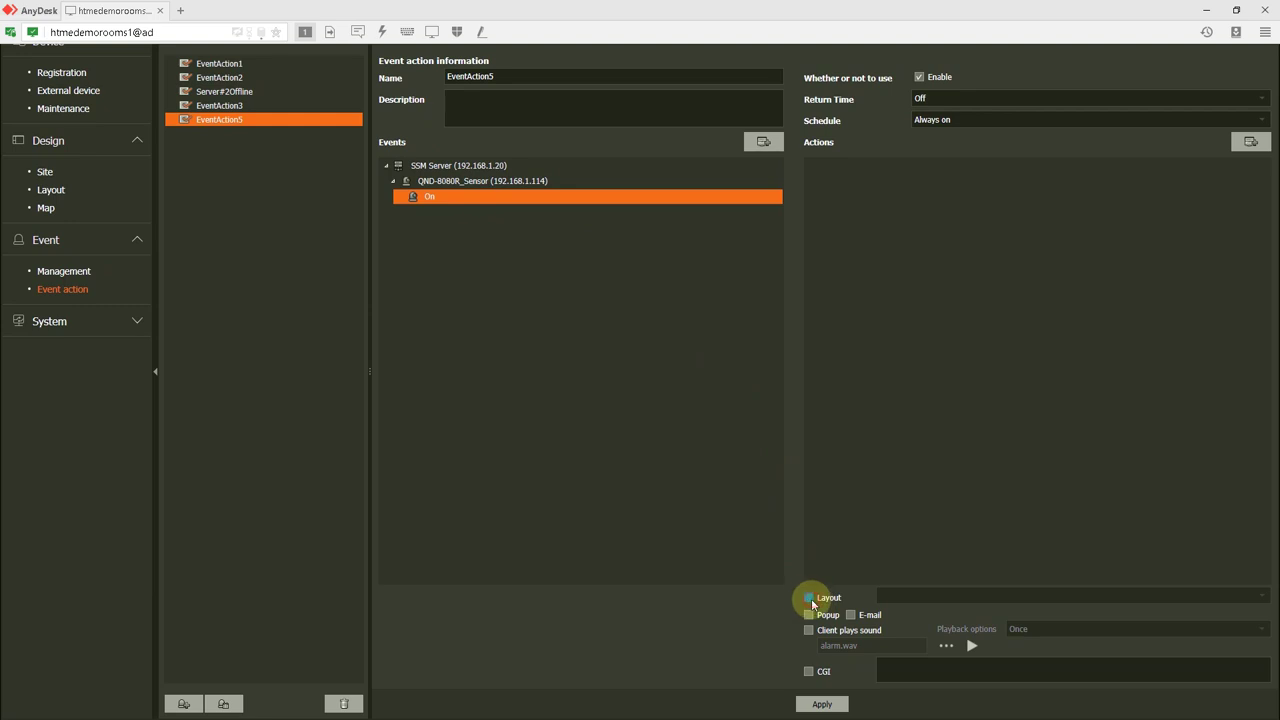
pyautogui.click(902, 596)
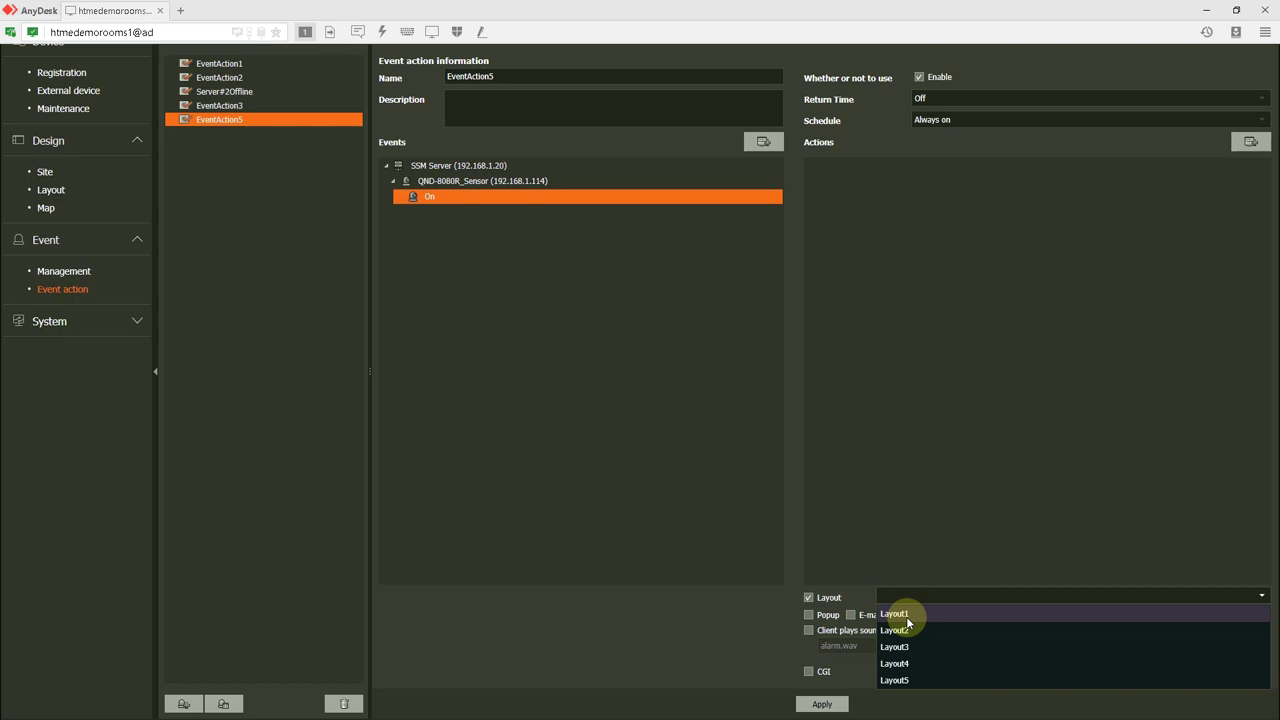
pyautogui.click(907, 617)
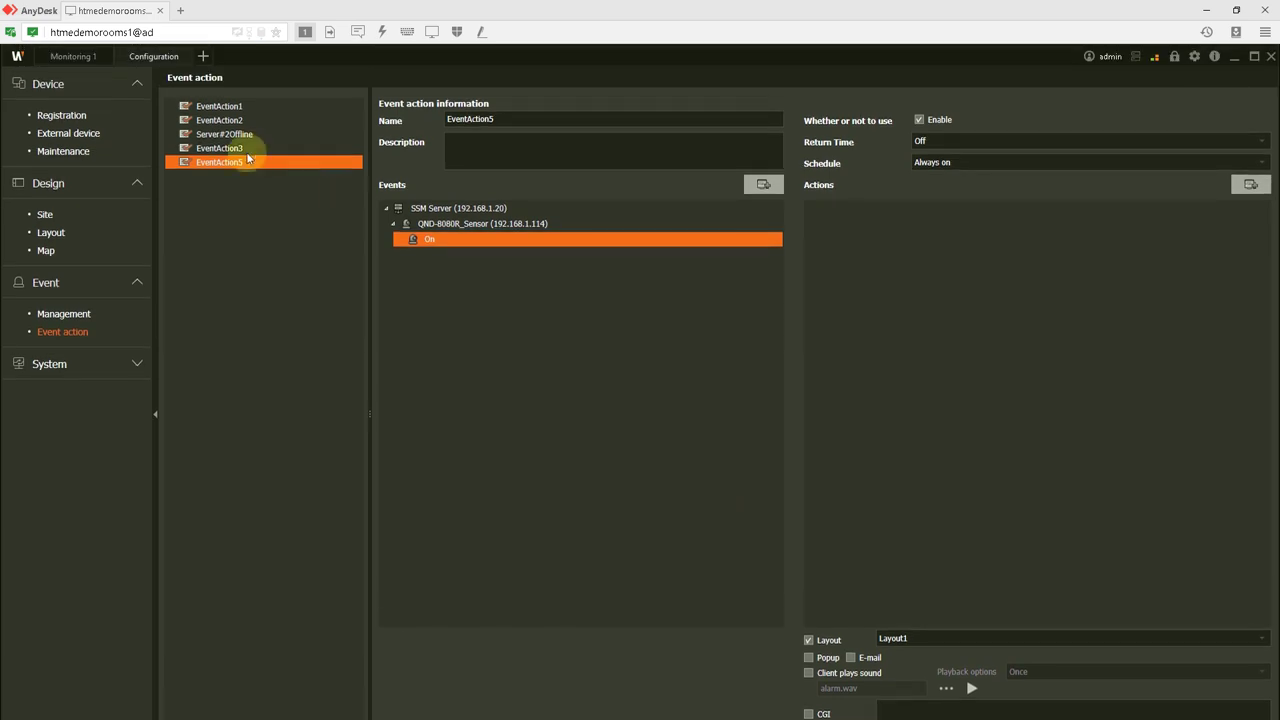
# Show the PRN-4011 recorder's details under the SSM Server on the Registration page
pyautogui.click(70, 116)
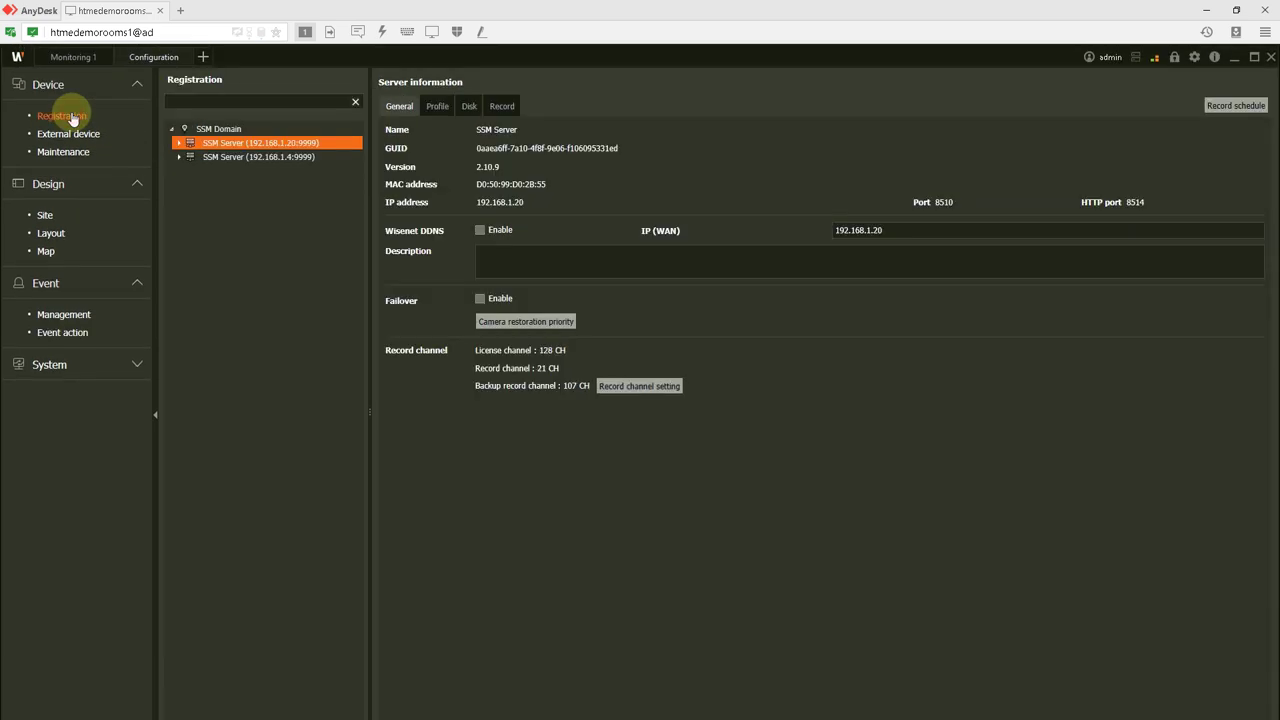
pyautogui.click(181, 148)
pyautogui.scroll(-3, 214, 323)
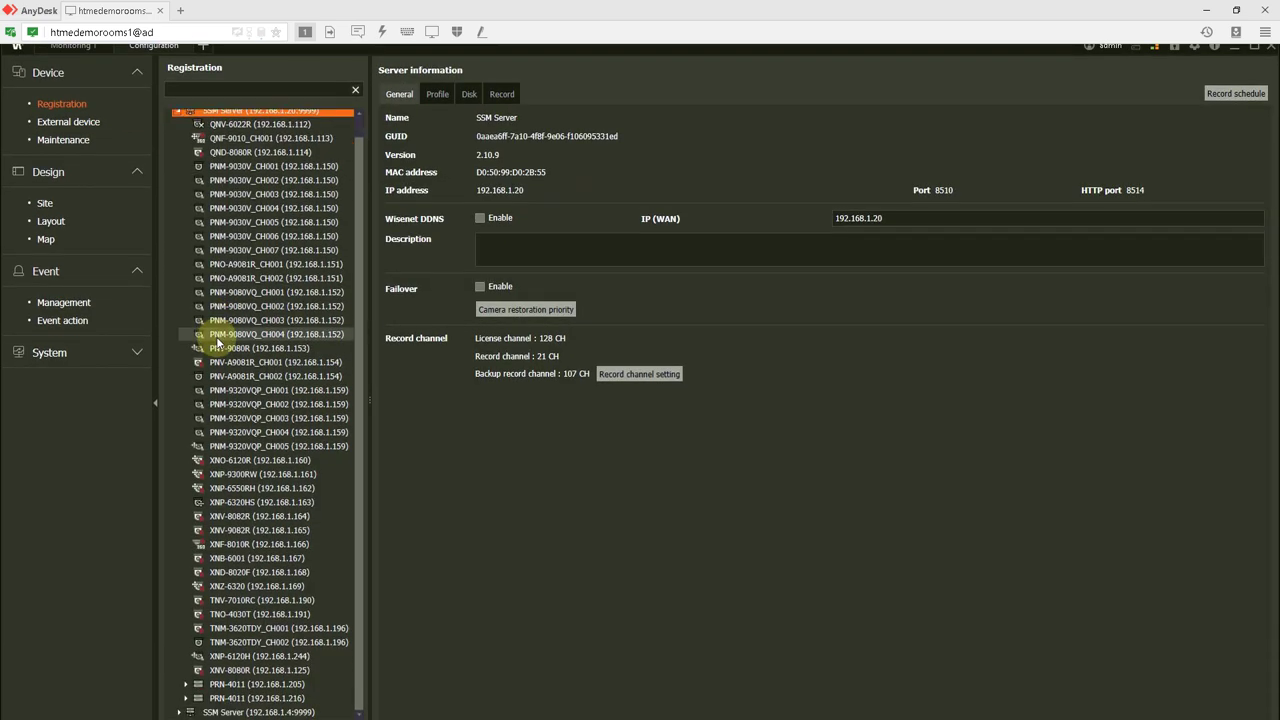
pyautogui.click(256, 651)
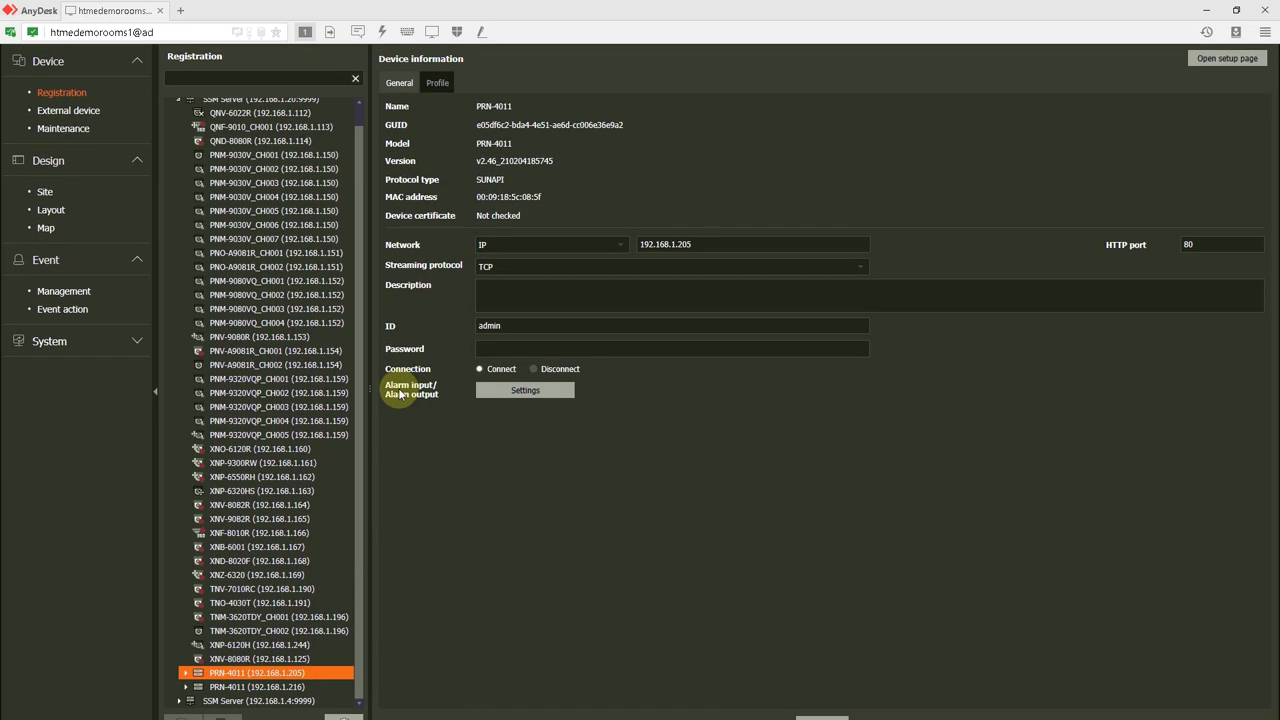
# Enable PRN-4011's alarm sensor and relay ports, apply them, and close the settings
pyautogui.click(525, 390)
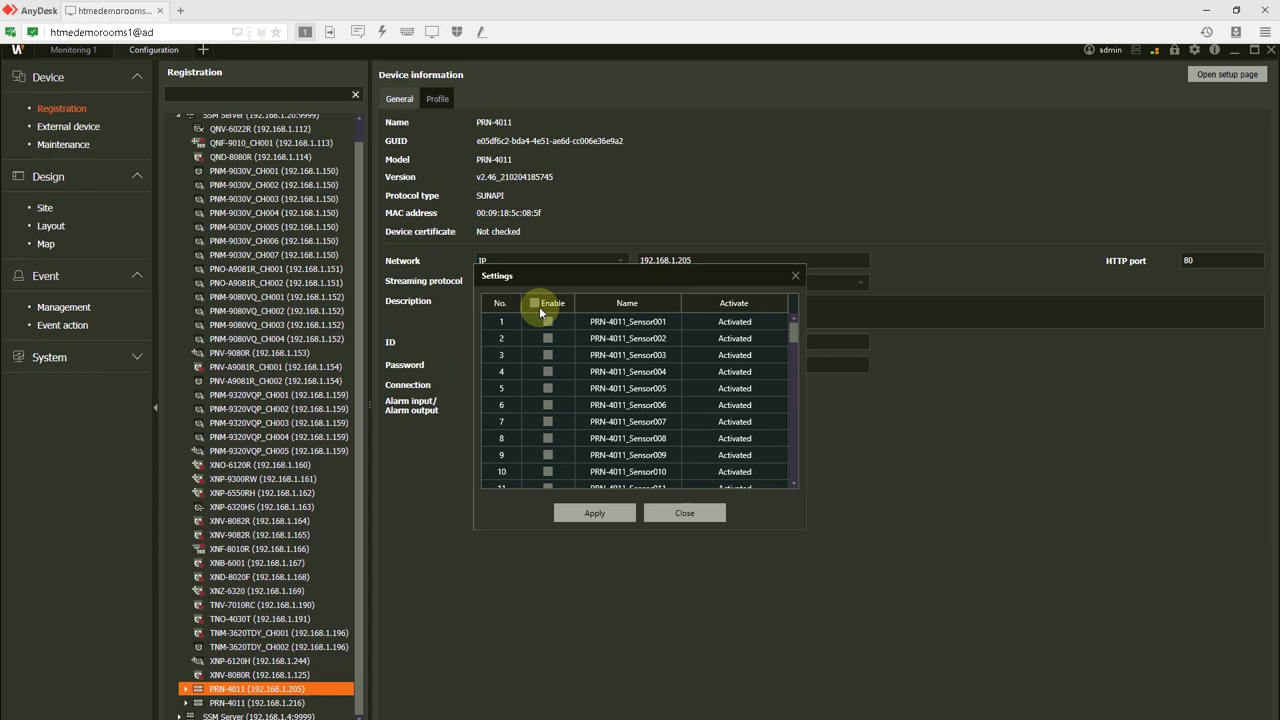
pyautogui.scroll(-4, 543, 332)
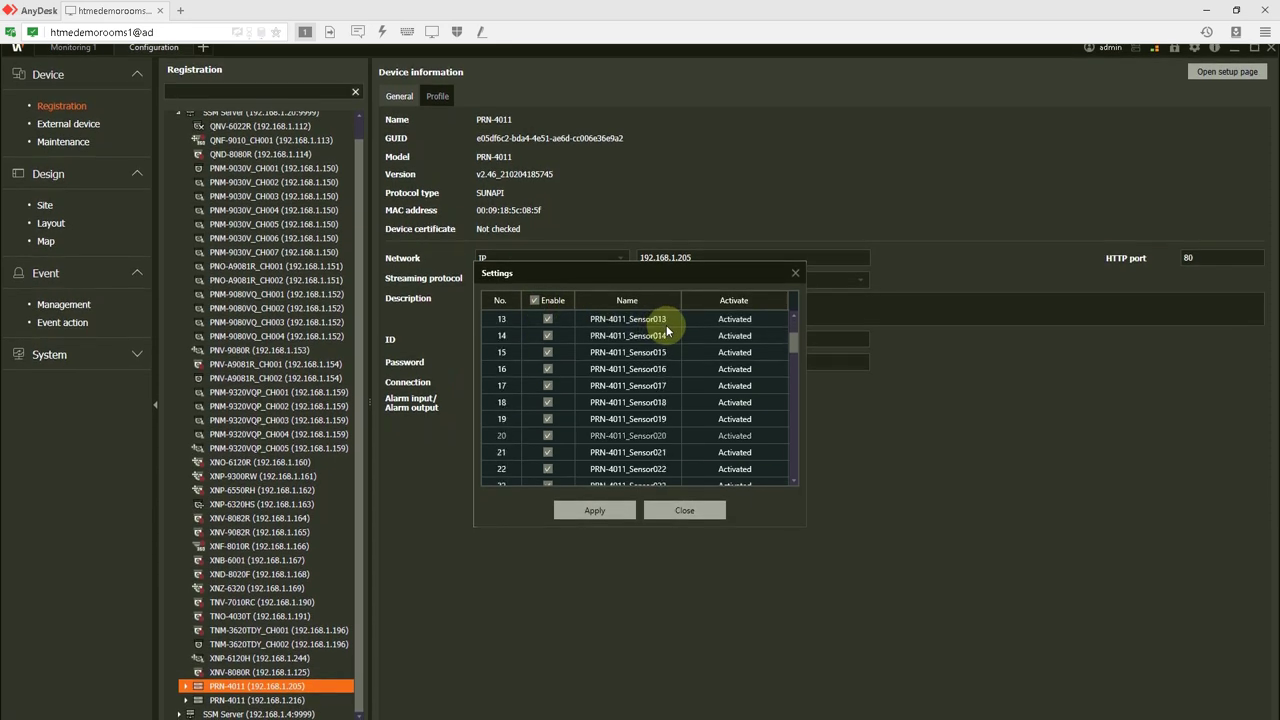
pyautogui.scroll(4, 664, 326)
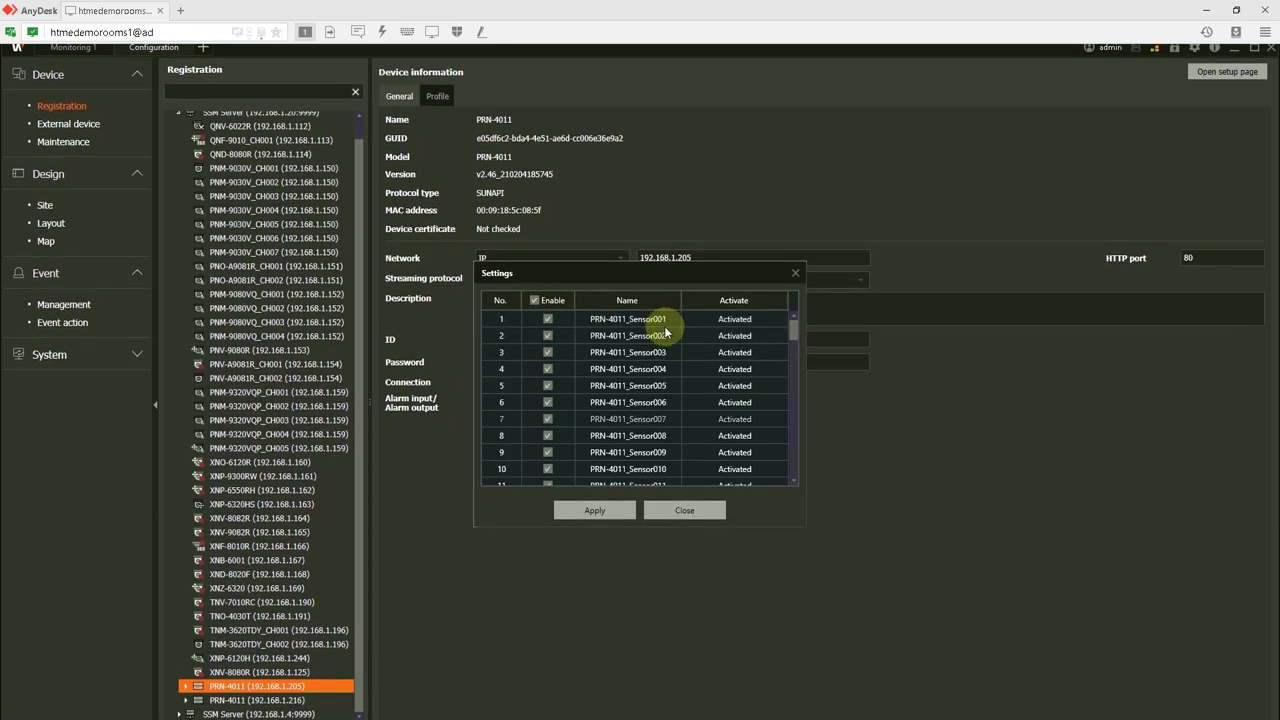
pyautogui.scroll(-20, 668, 330)
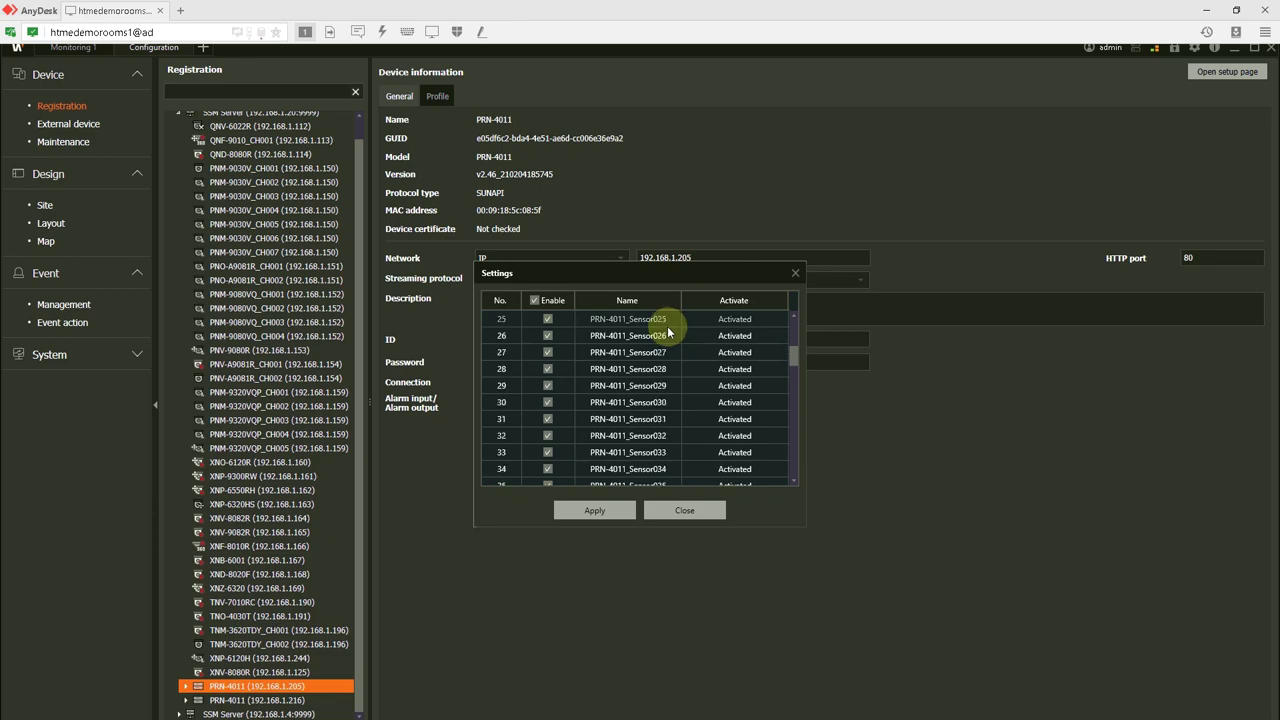
pyautogui.moveTo(795, 399); pyautogui.dragTo(795, 397)
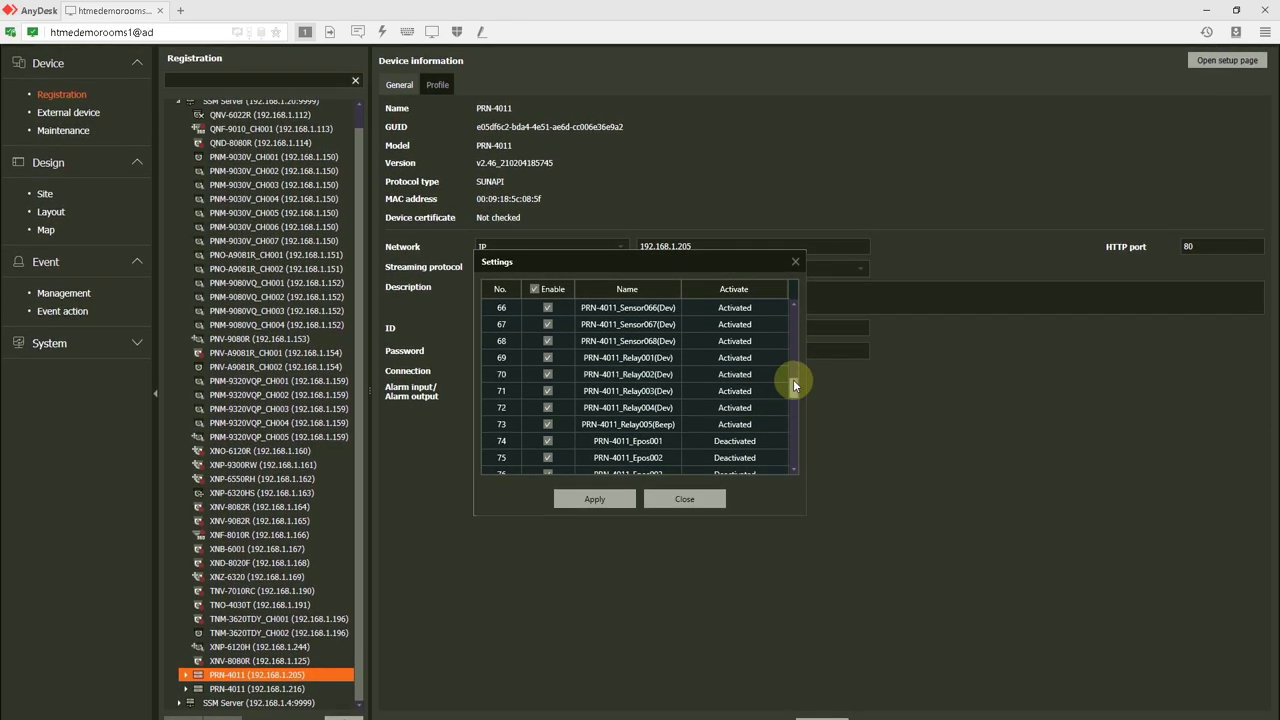
pyautogui.moveTo(796, 397); pyautogui.dragTo(797, 305)
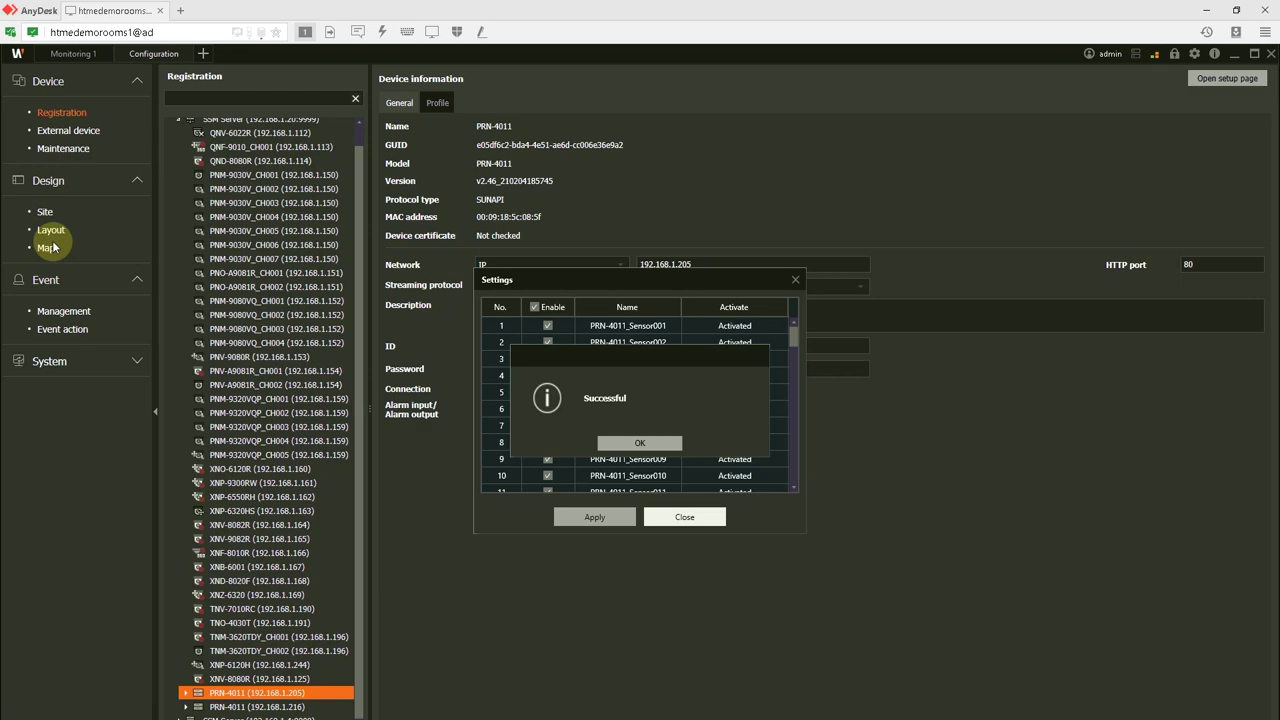
pyautogui.click(643, 408)
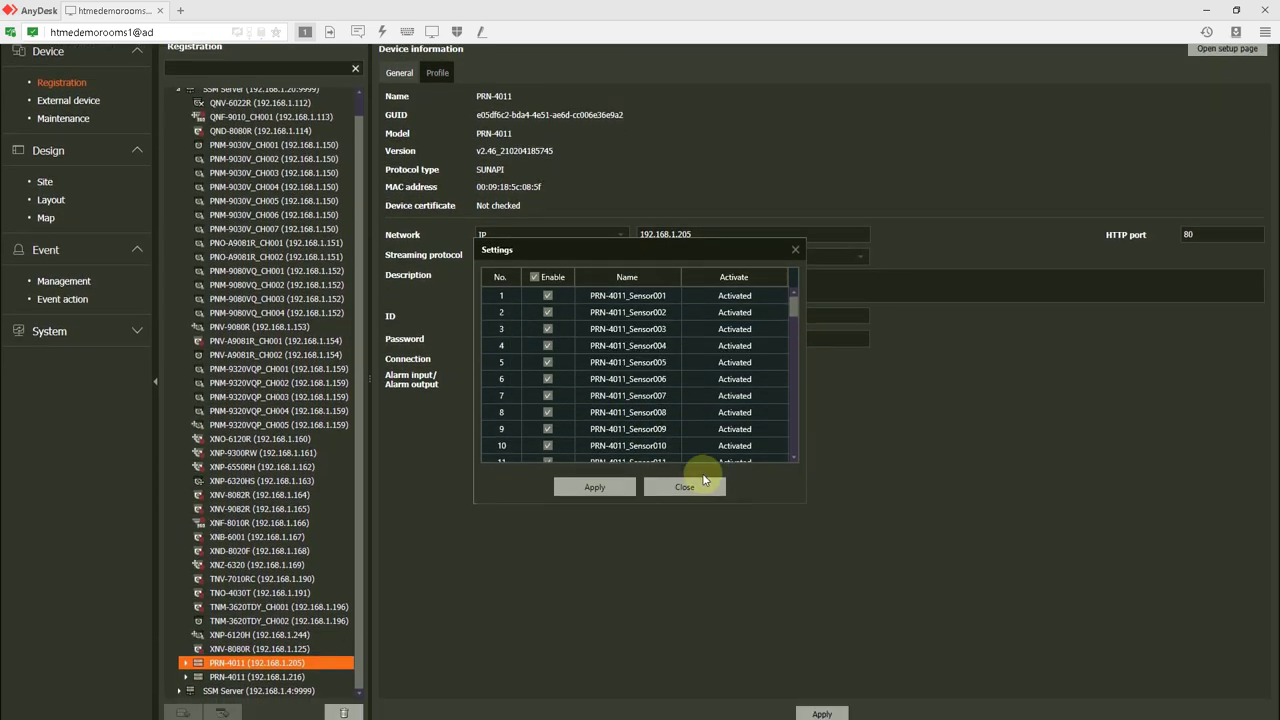
pyautogui.click(686, 490)
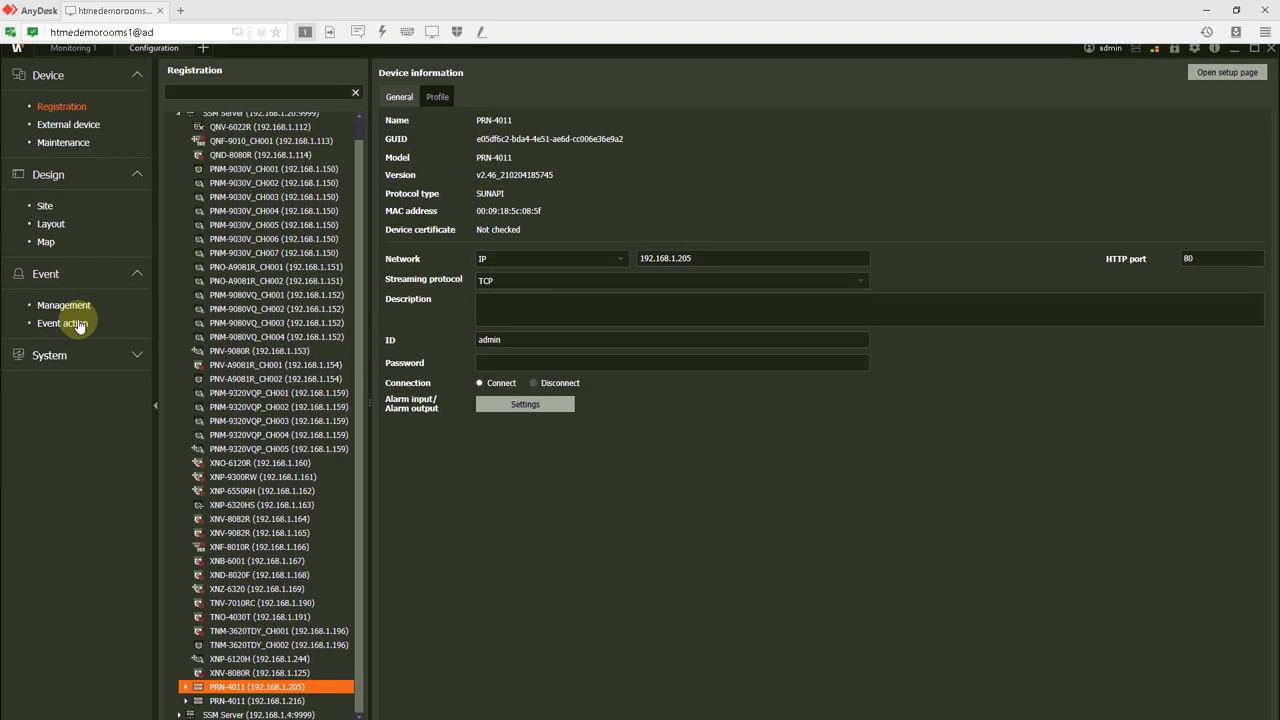
# Add EventAction6 and expand the PRN-4011 at 192.168.1.205 in the event picker
pyautogui.click(78, 325)
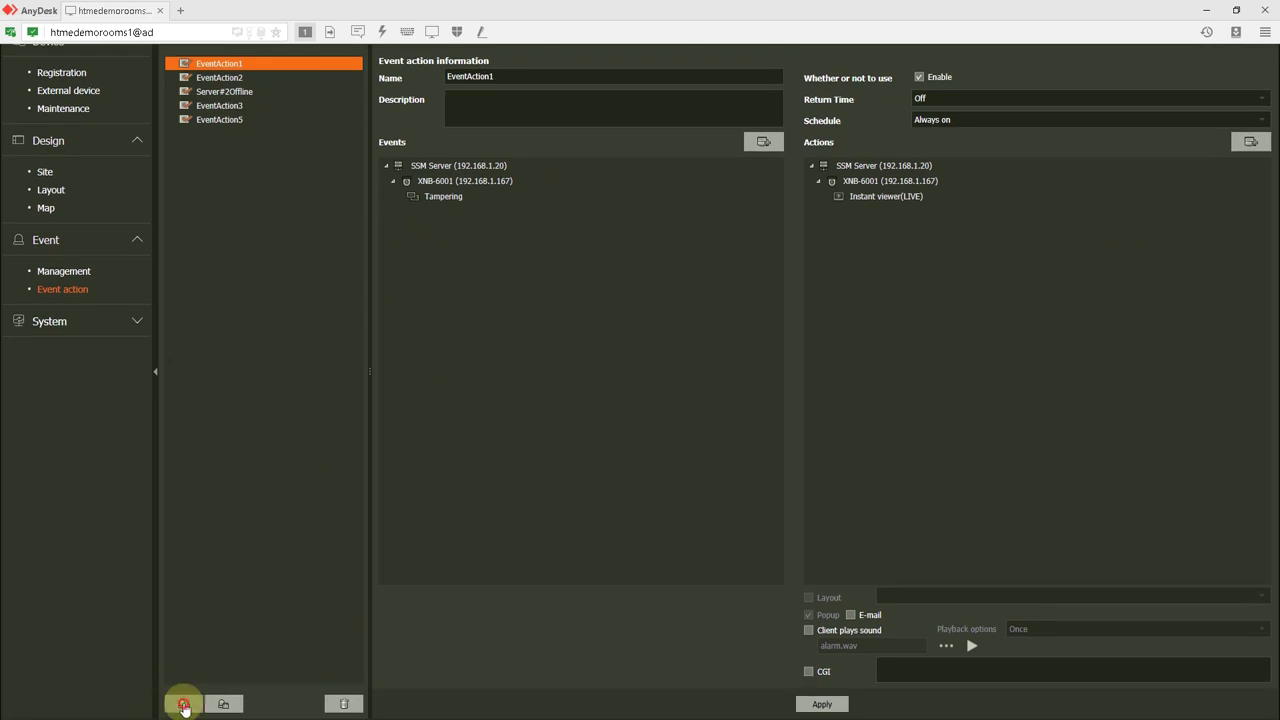
pyautogui.click(184, 704)
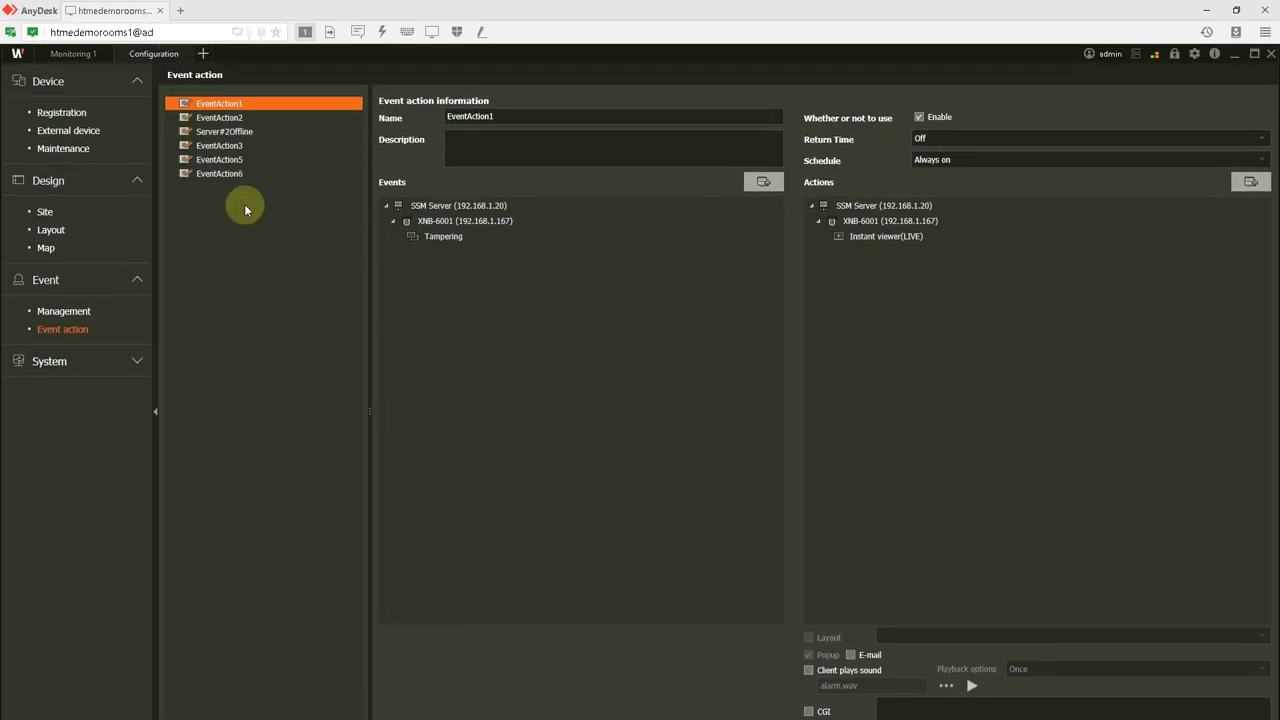
pyautogui.click(765, 186)
pyautogui.click(392, 252)
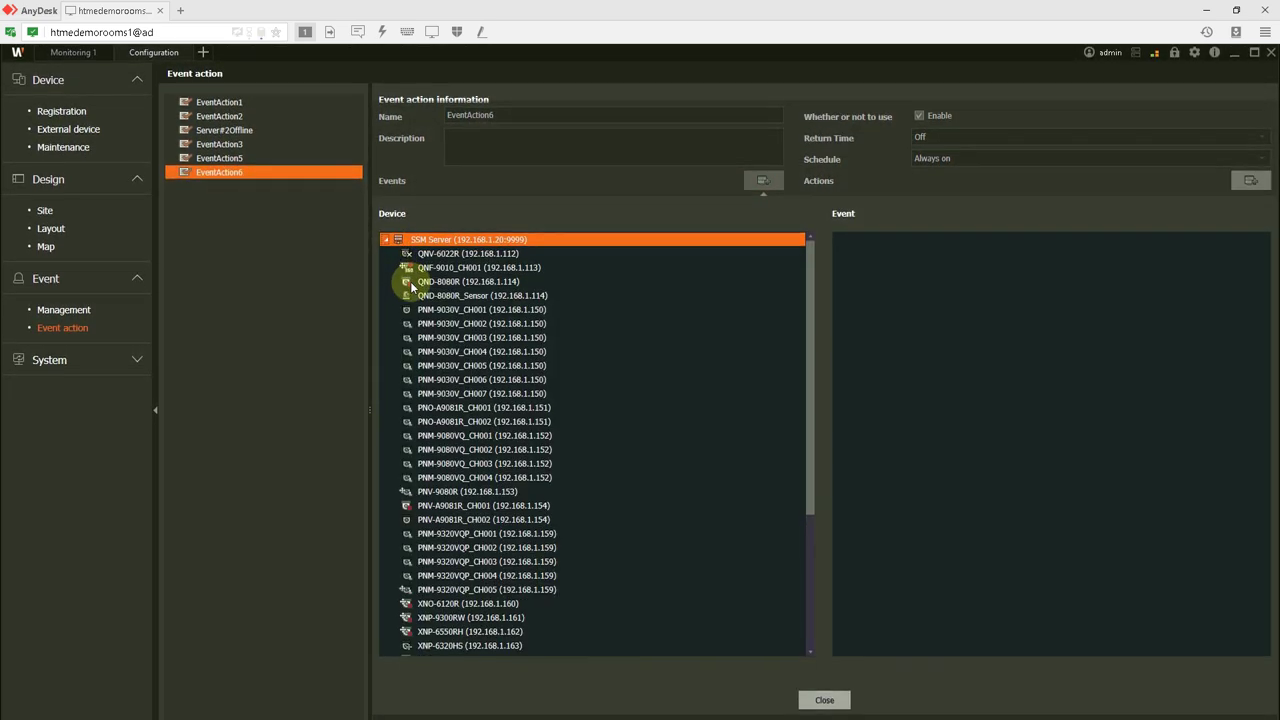
pyautogui.scroll(-5, 446, 438)
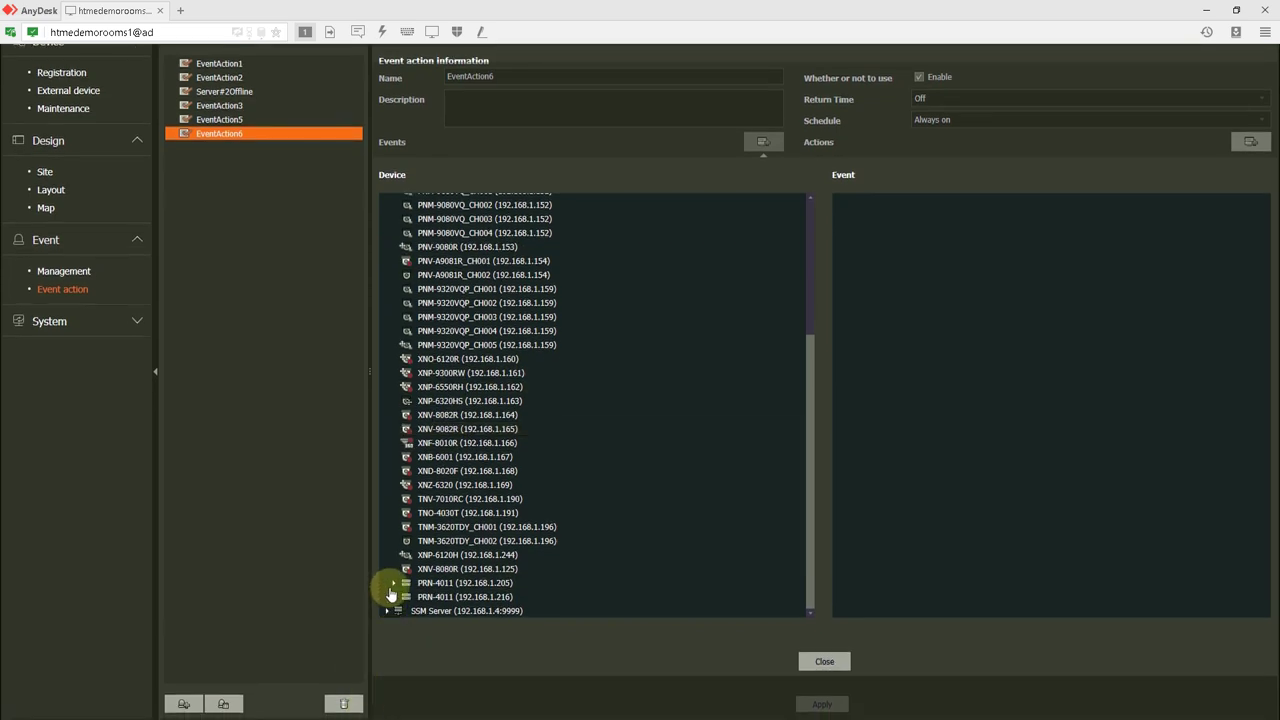
pyautogui.click(394, 582)
# Set Sensor065(Dev) turning On as EventAction6's triggering event
pyautogui.scroll(-3, 391, 563)
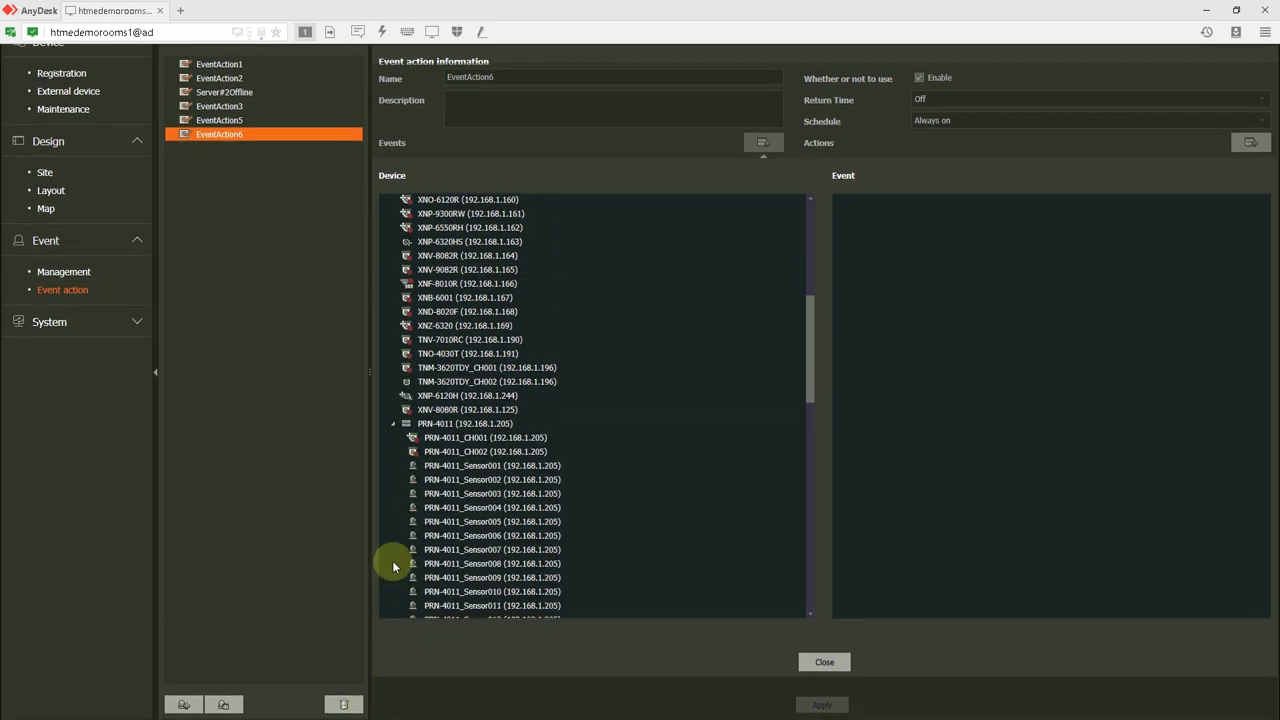
pyautogui.scroll(-8, 400, 550)
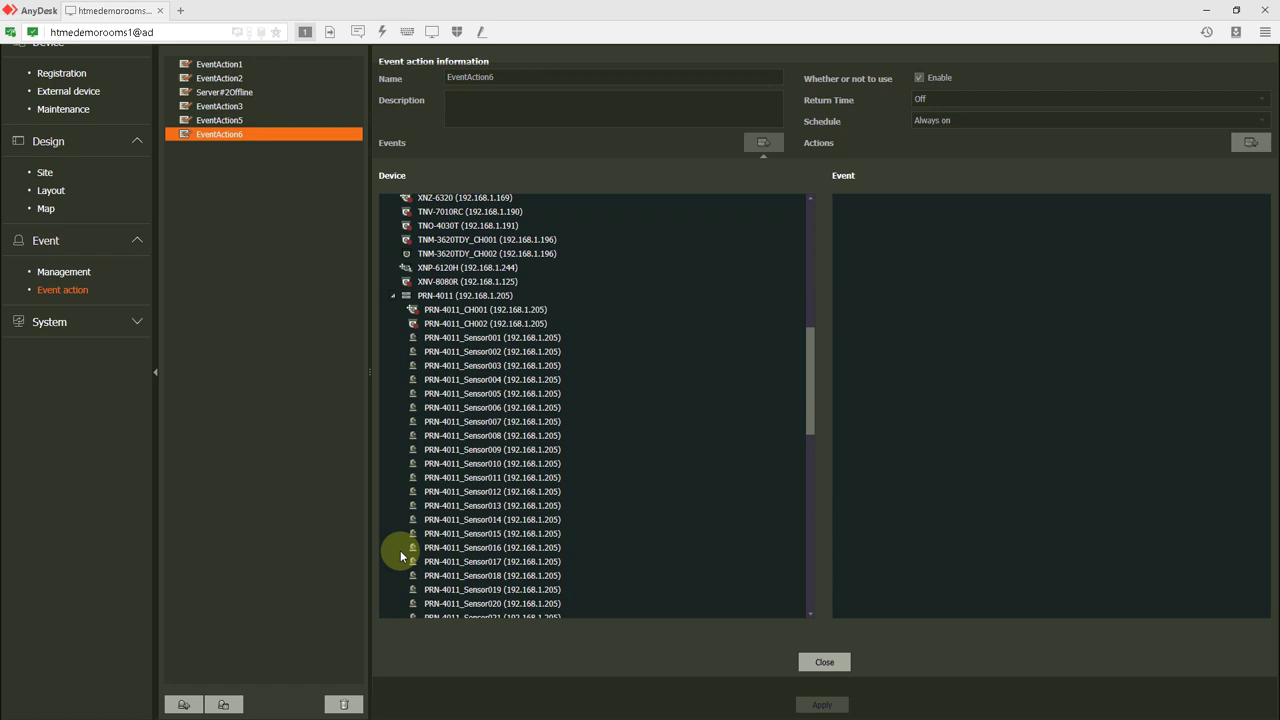
pyautogui.scroll(-7, 400, 550)
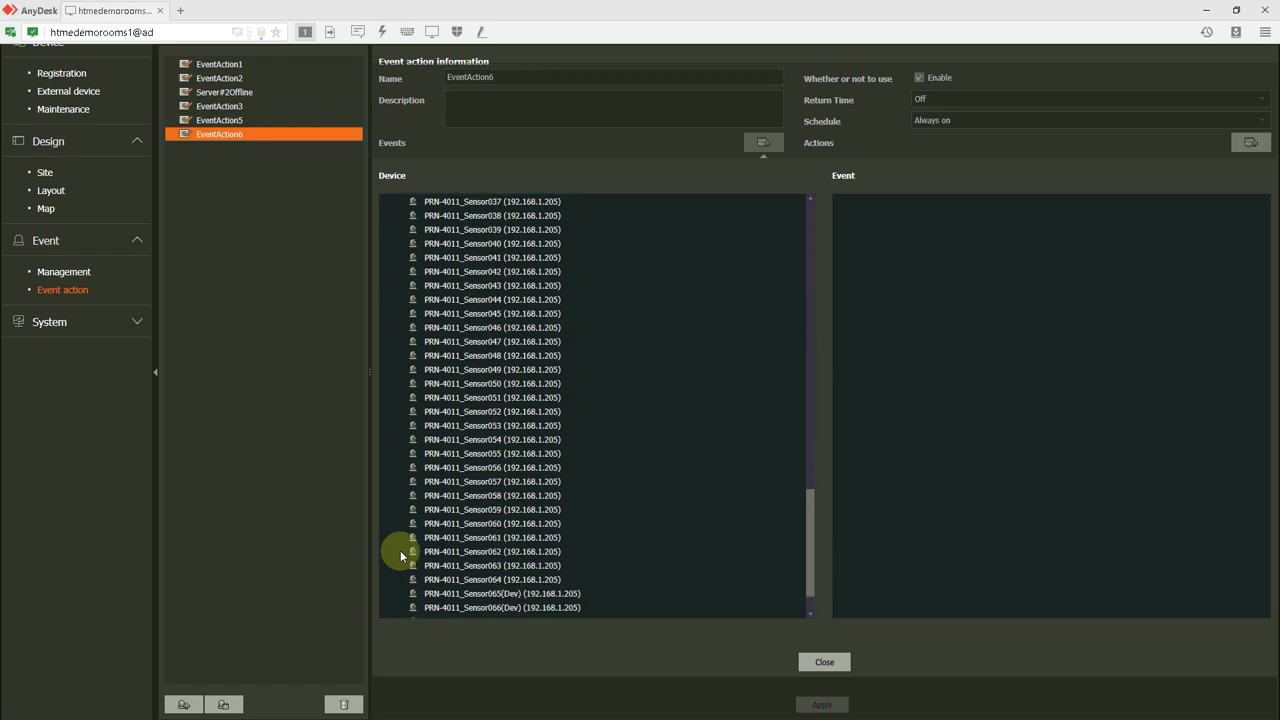
pyautogui.scroll(-2, 457, 563)
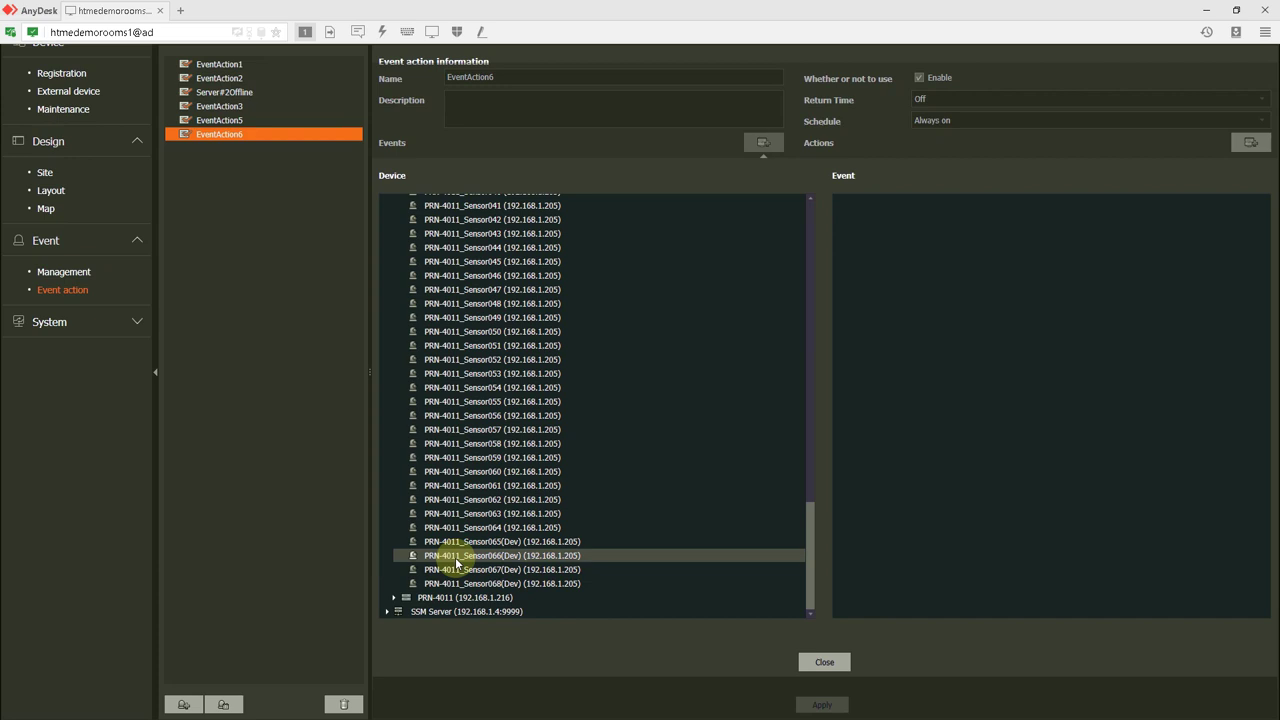
pyautogui.click(527, 546)
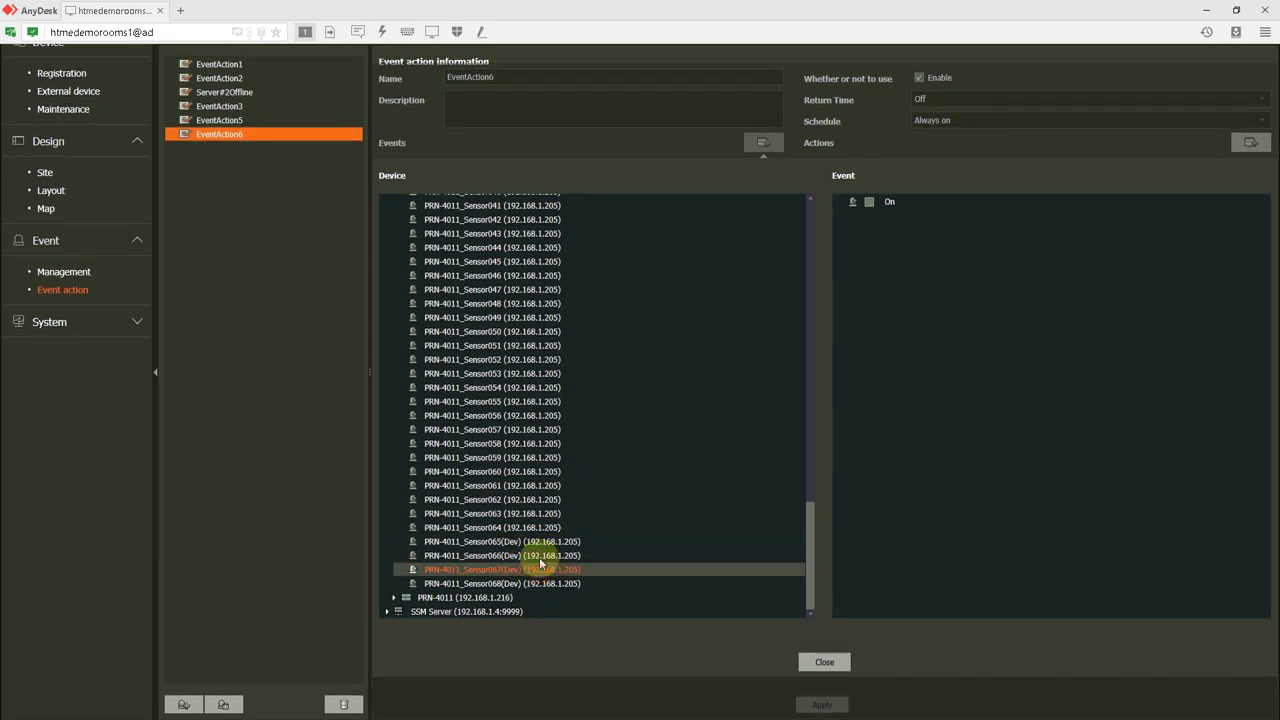
pyautogui.click(527, 543)
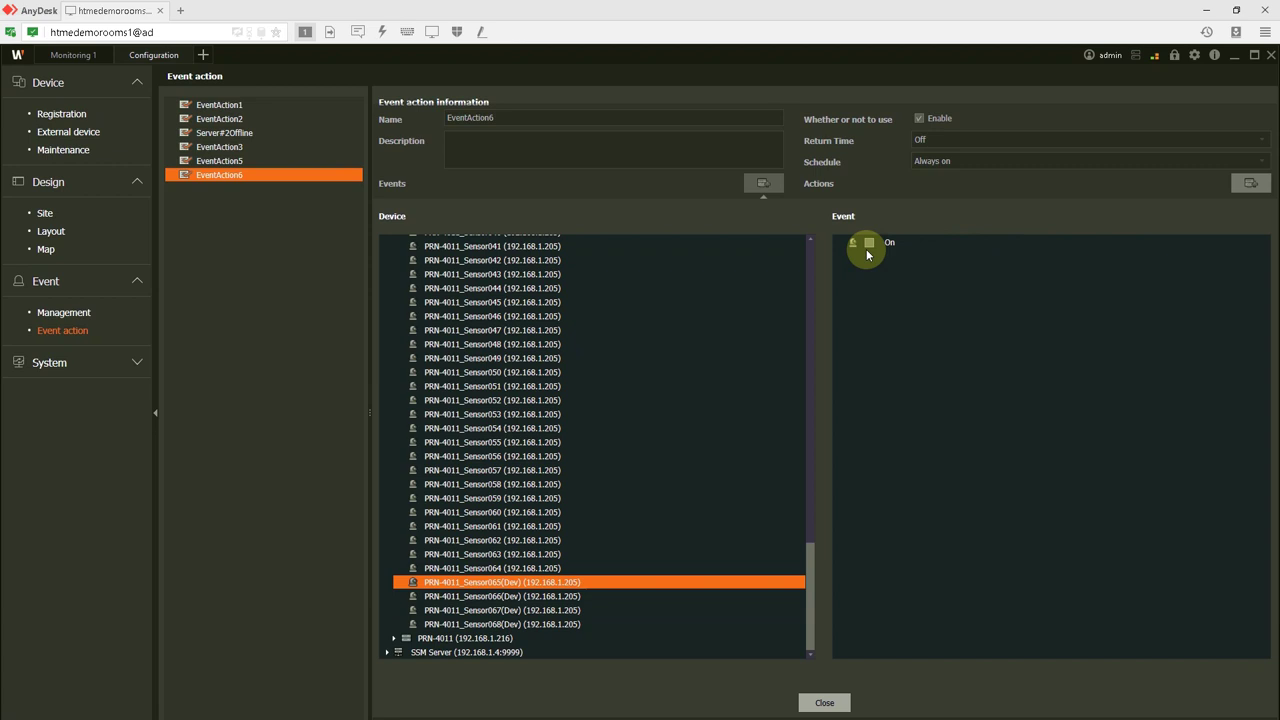
pyautogui.click(873, 242)
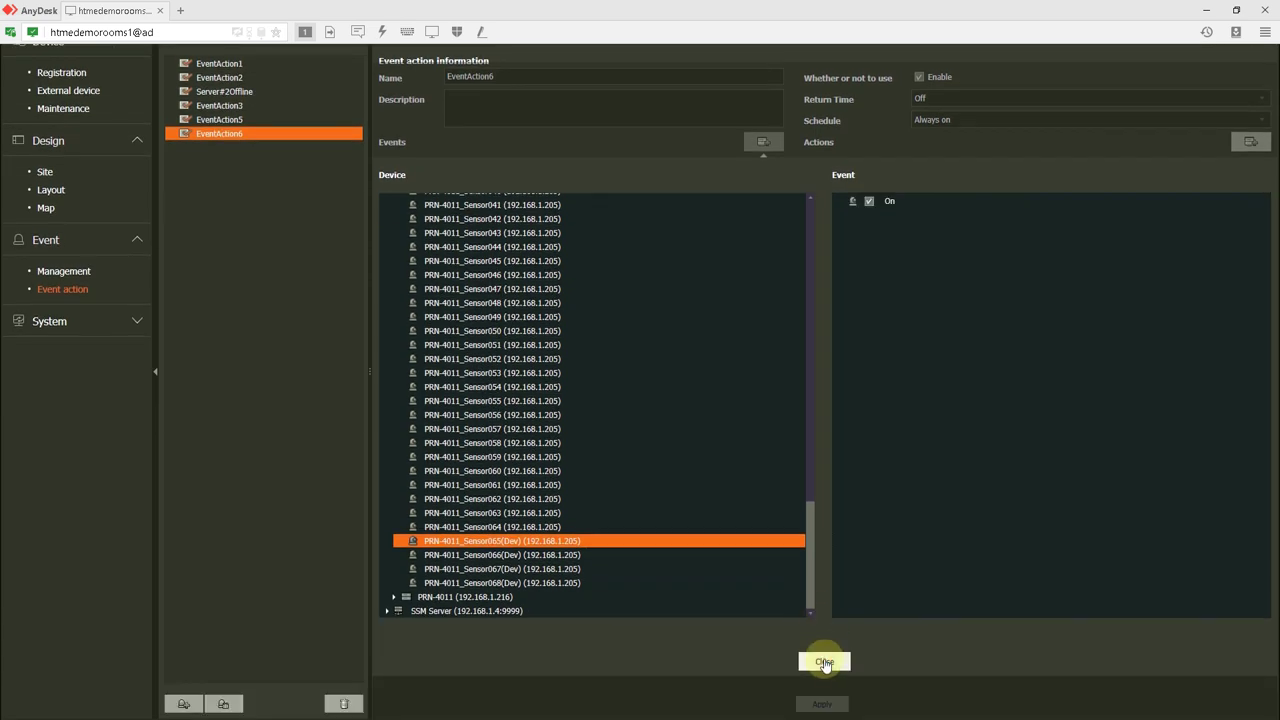
pyautogui.click(824, 664)
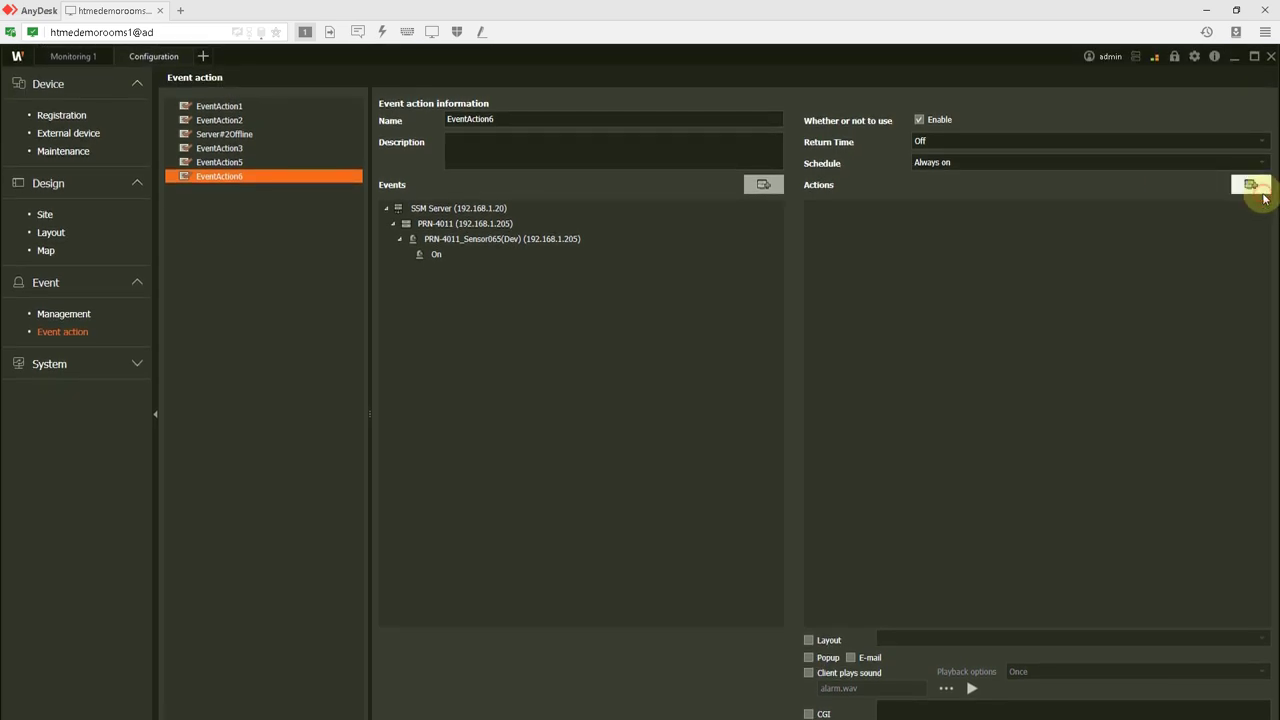
pyautogui.click(1252, 186)
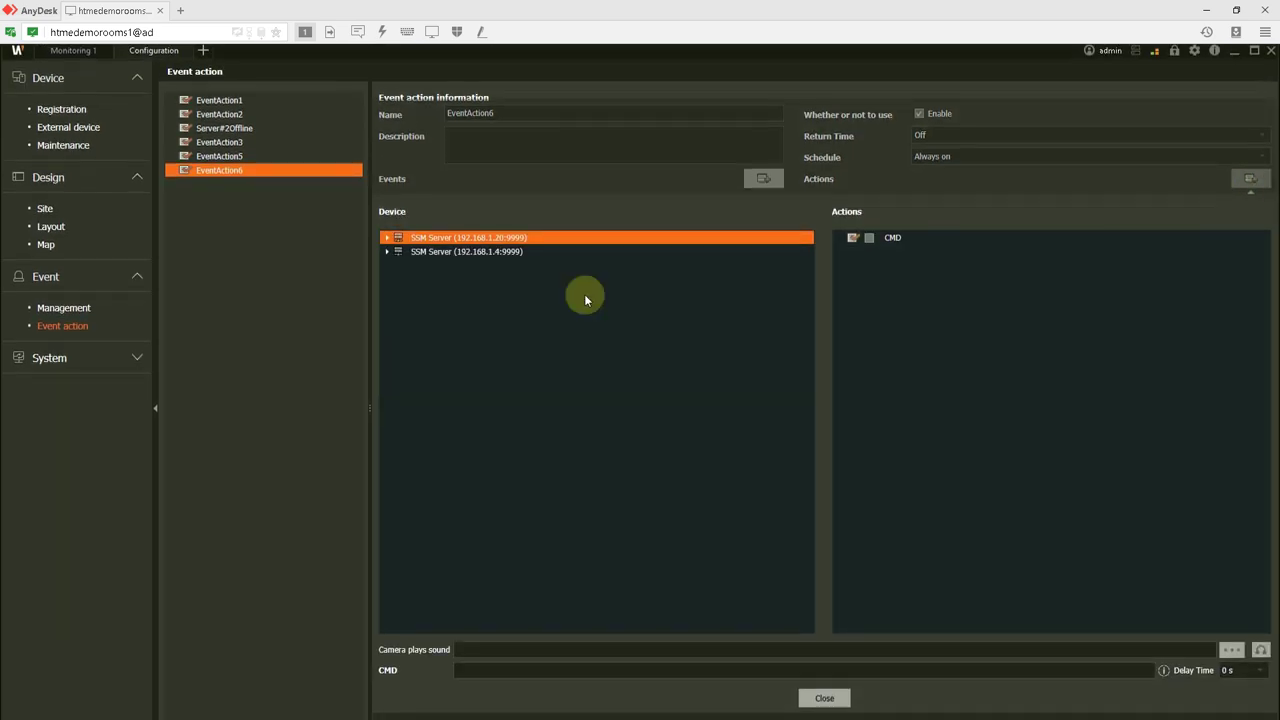
pyautogui.click(385, 245)
pyautogui.click(453, 275)
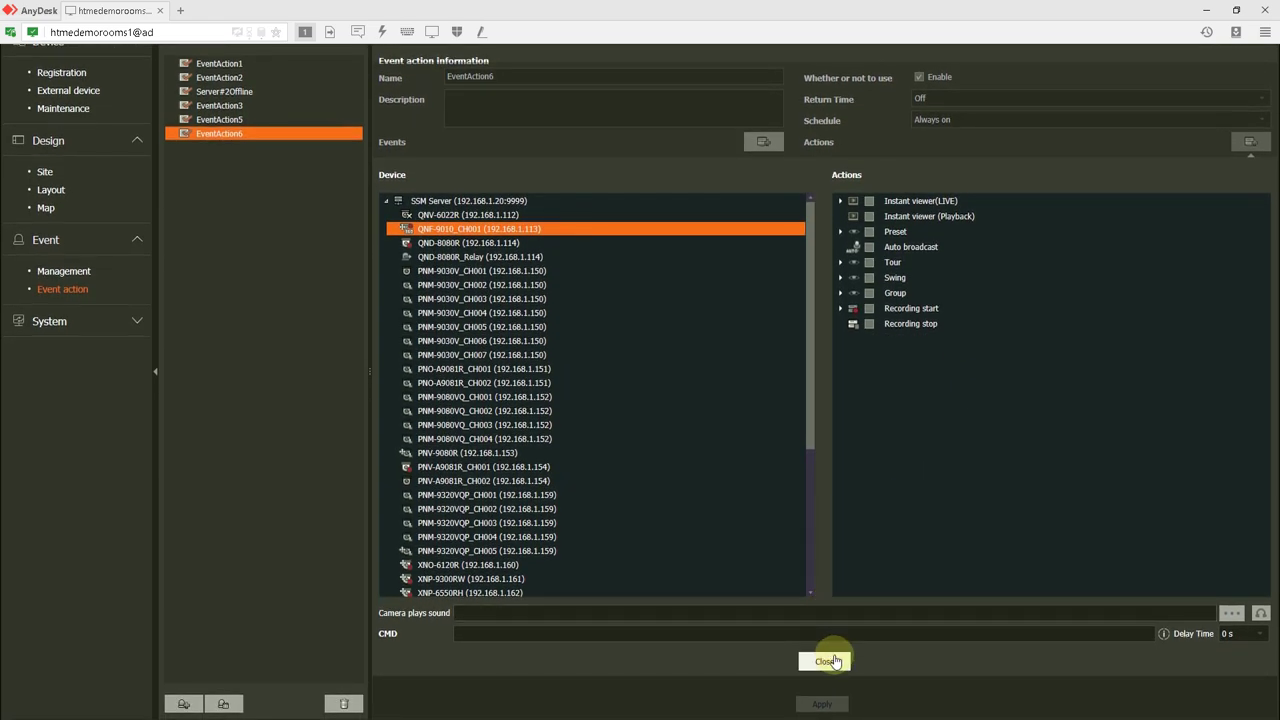
pyautogui.click(829, 662)
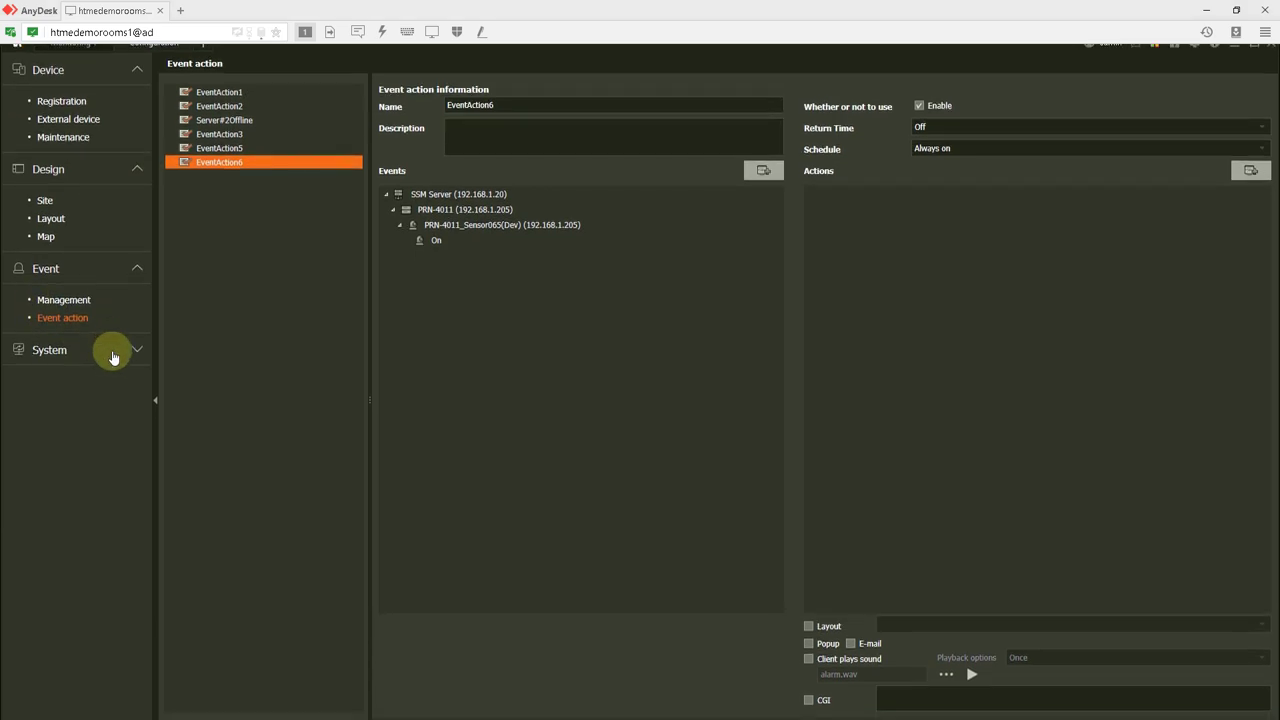
# Check the 4/4 (NO/NC selectable) Sensor I/O value in the PRN-4011 datasheet, then minimize Acrobat
pyautogui.hotkey('alt', 'Tab')
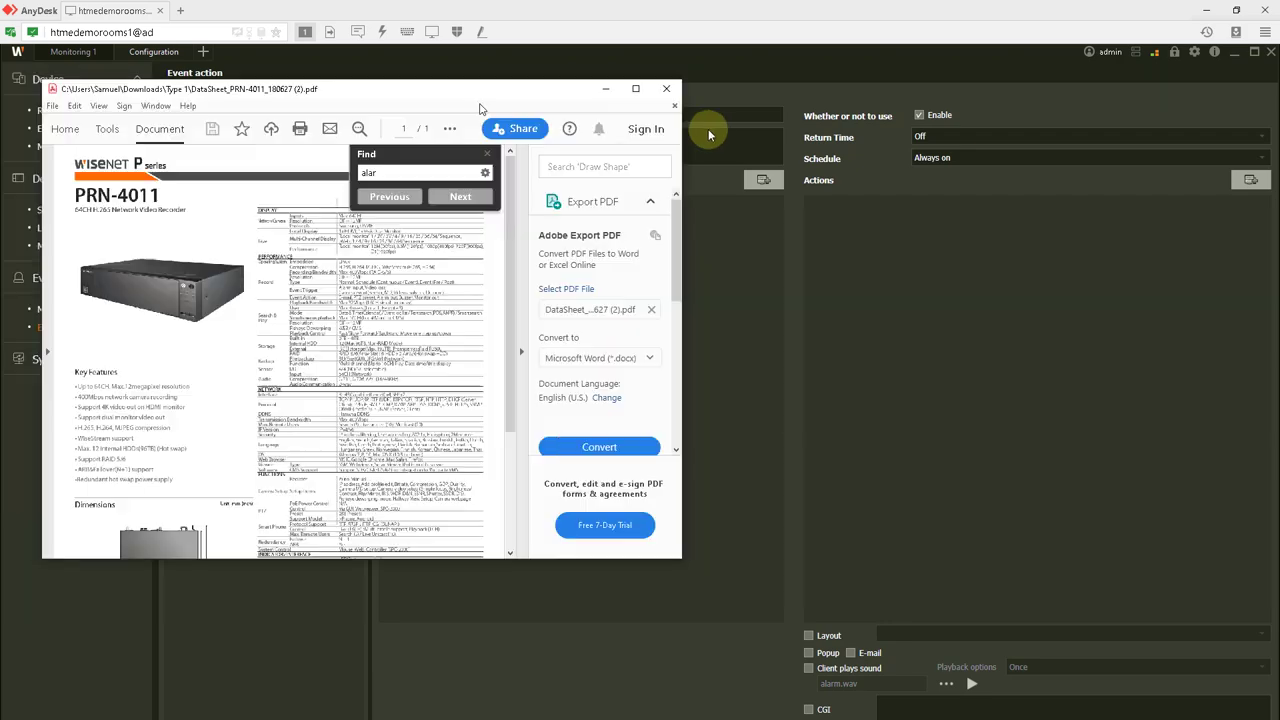
pyautogui.doubleClick(708, 129)
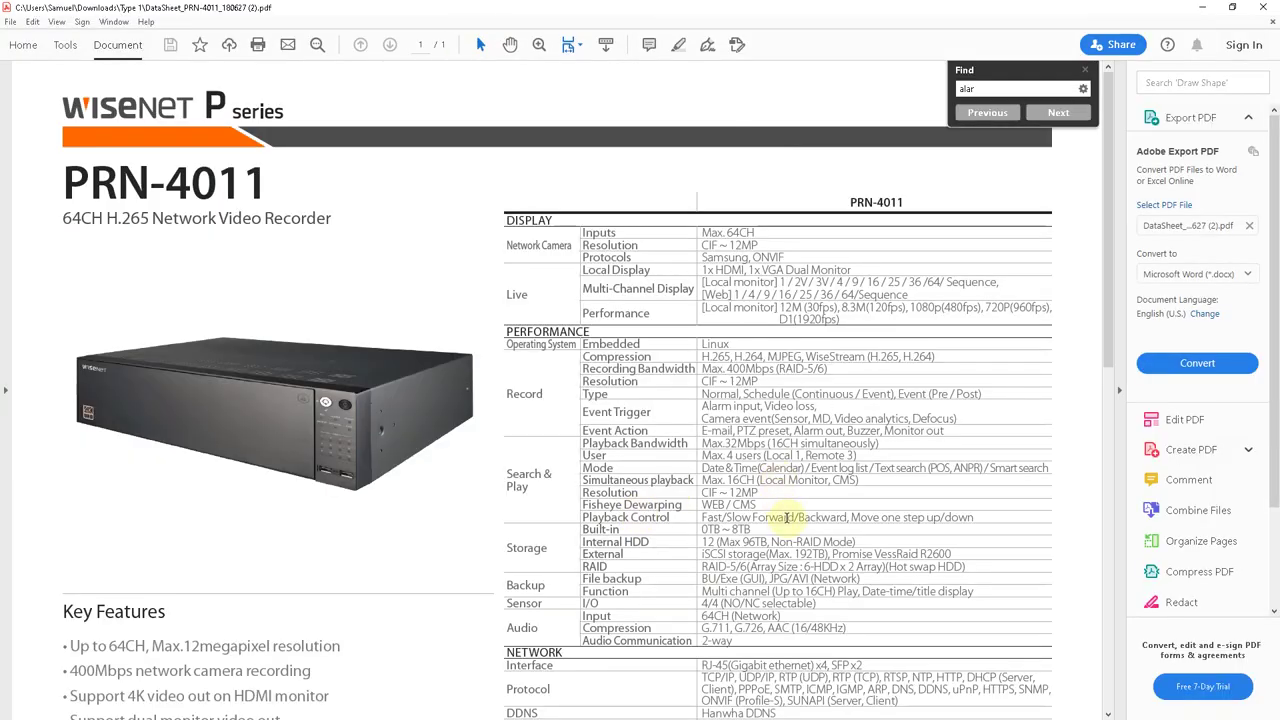
pyautogui.scroll(5, 788, 517)
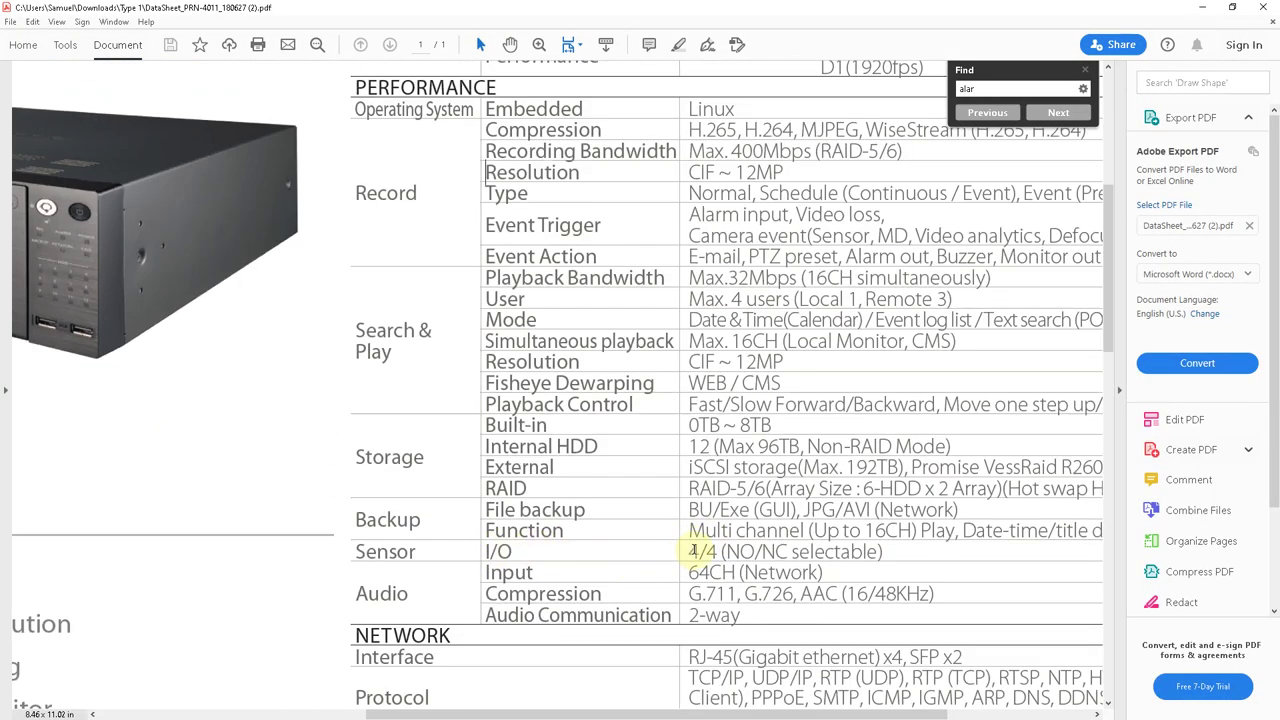
pyautogui.click(692, 551)
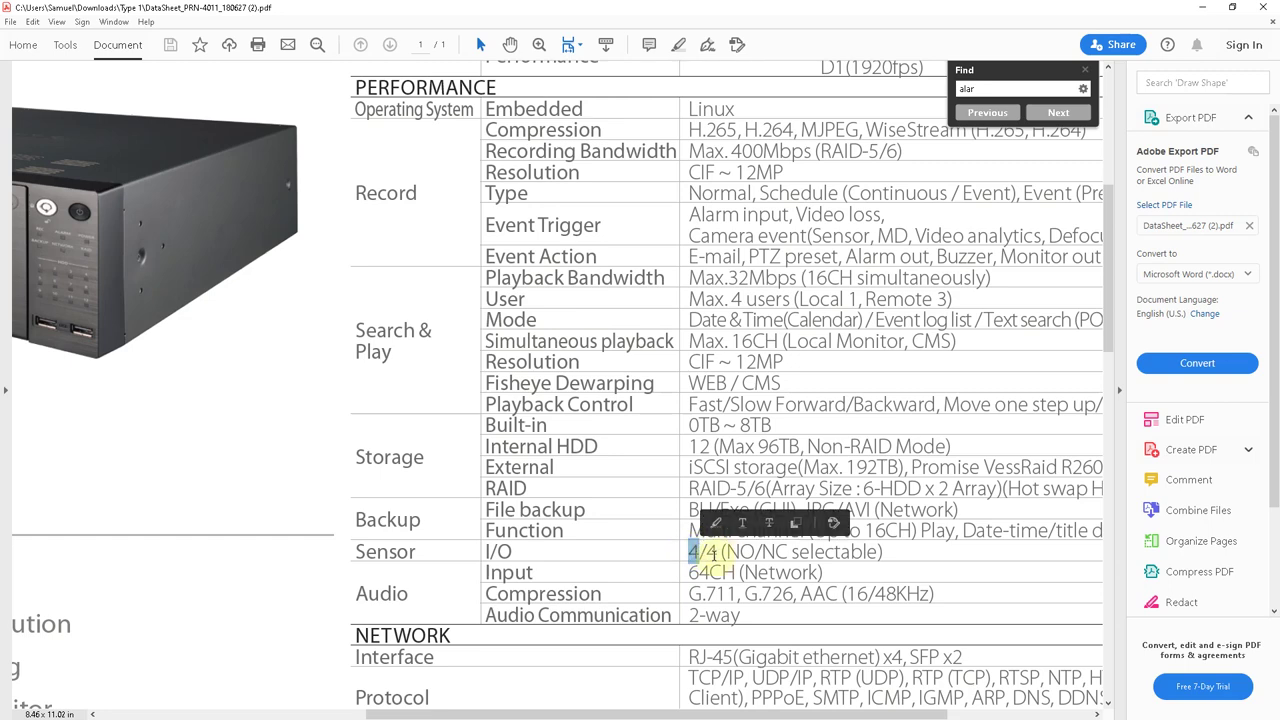
pyautogui.doubleClick(711, 551)
pyautogui.click(1195, 7)
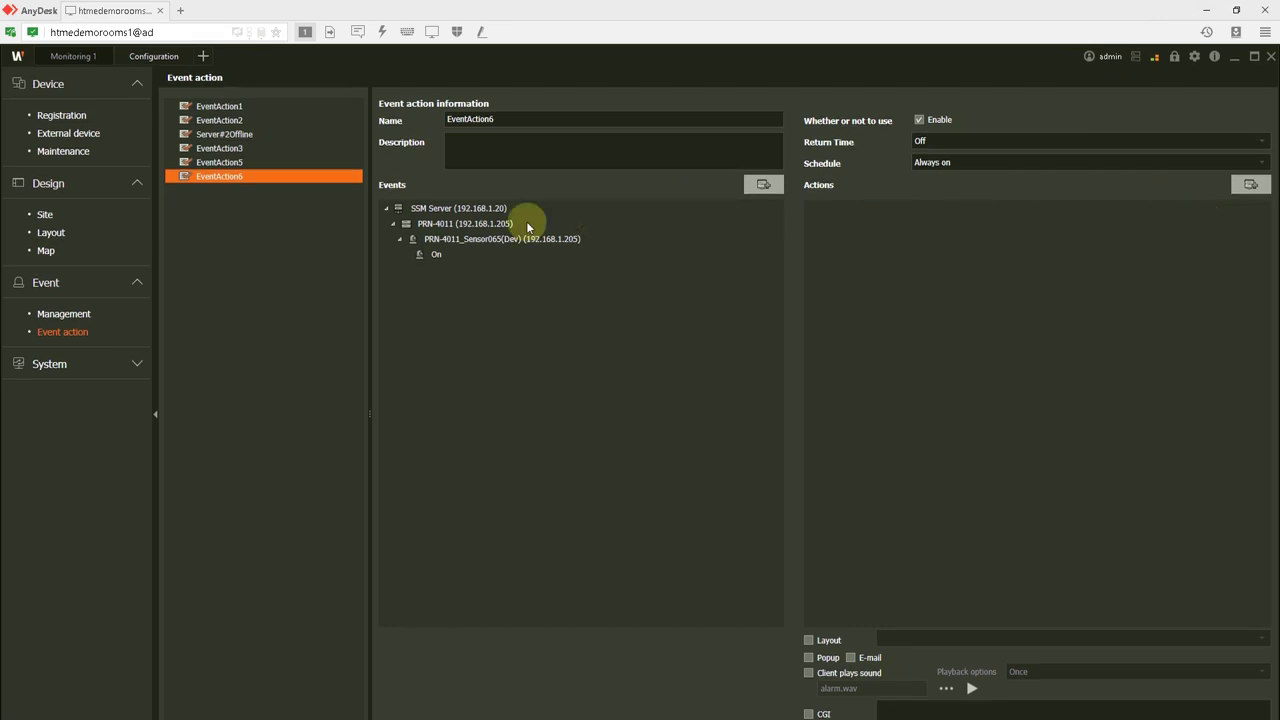
# Look through PRN-4011's Relay001(Dev) and Relay002(Dev) actions without adding any
pyautogui.click(1249, 188)
pyautogui.scroll(-2, 440, 520)
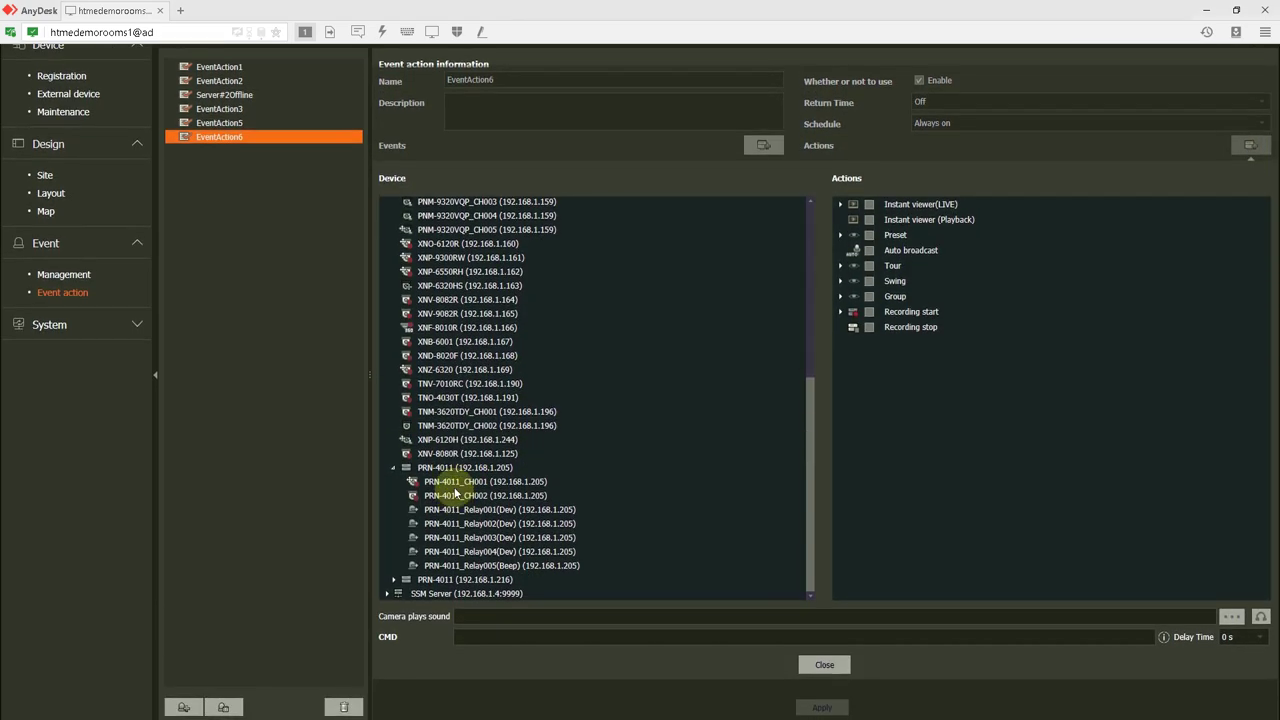
pyautogui.click(495, 509)
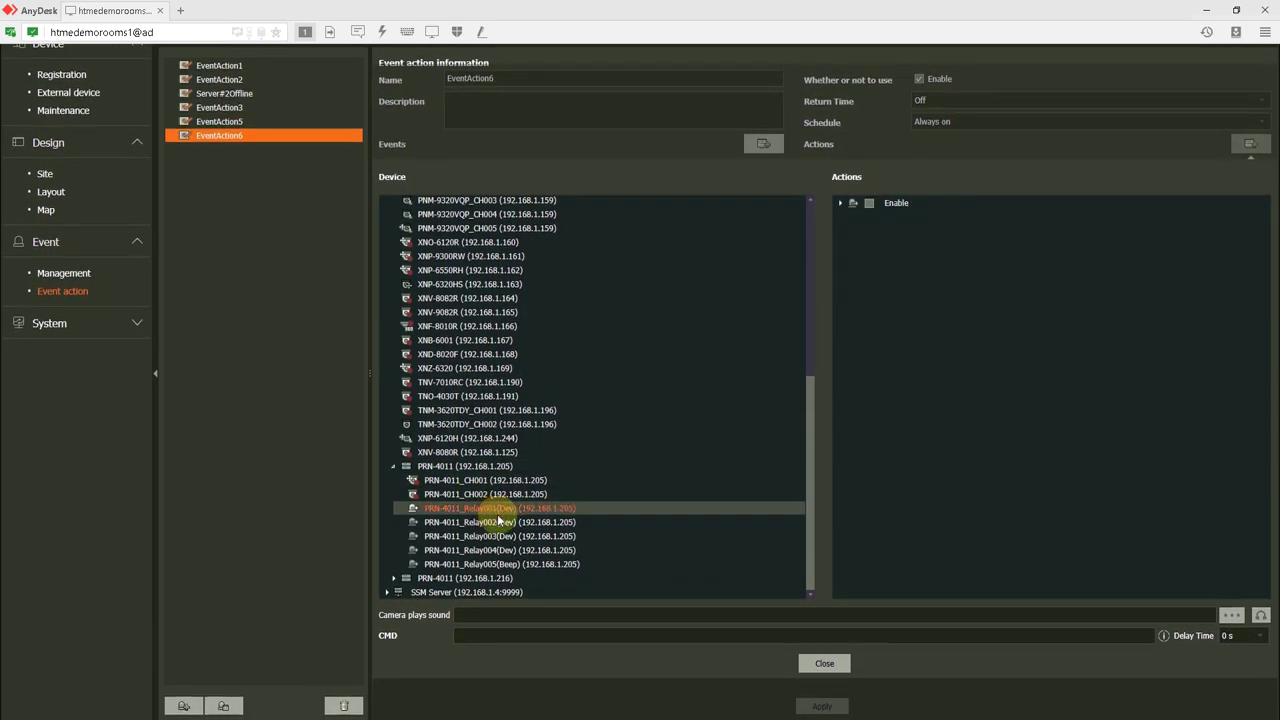
pyautogui.click(505, 521)
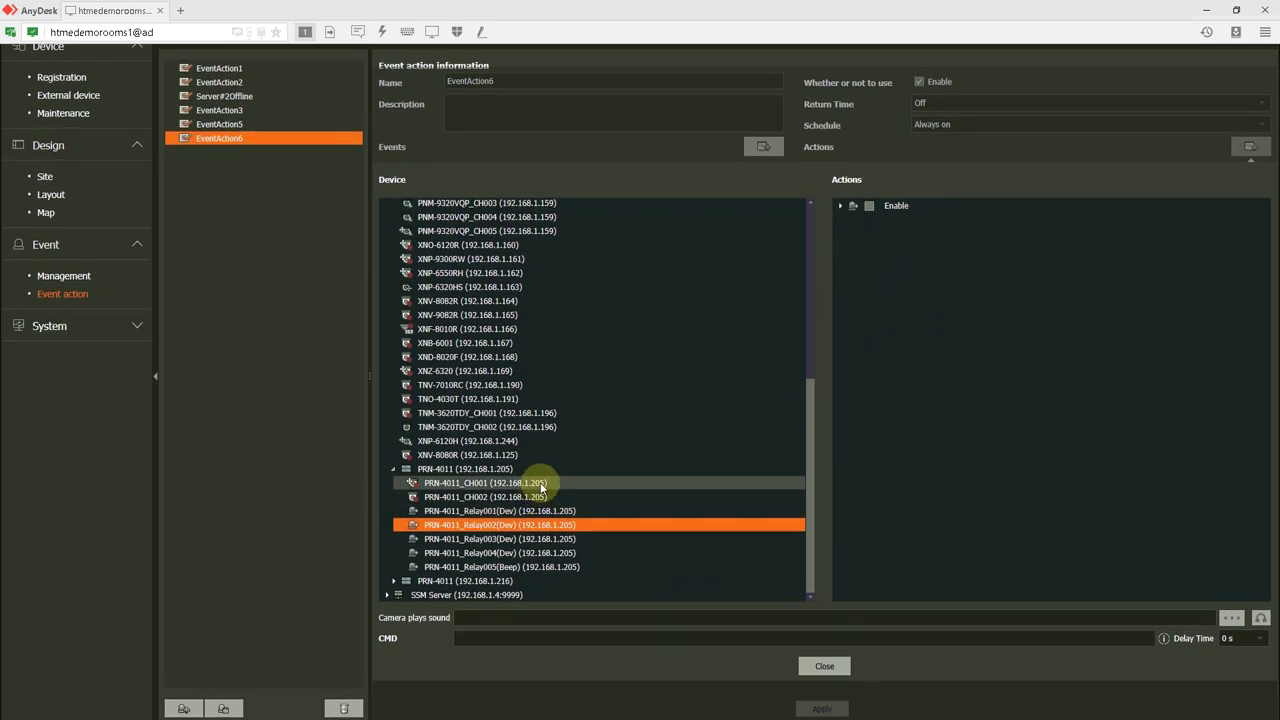
pyautogui.click(864, 634)
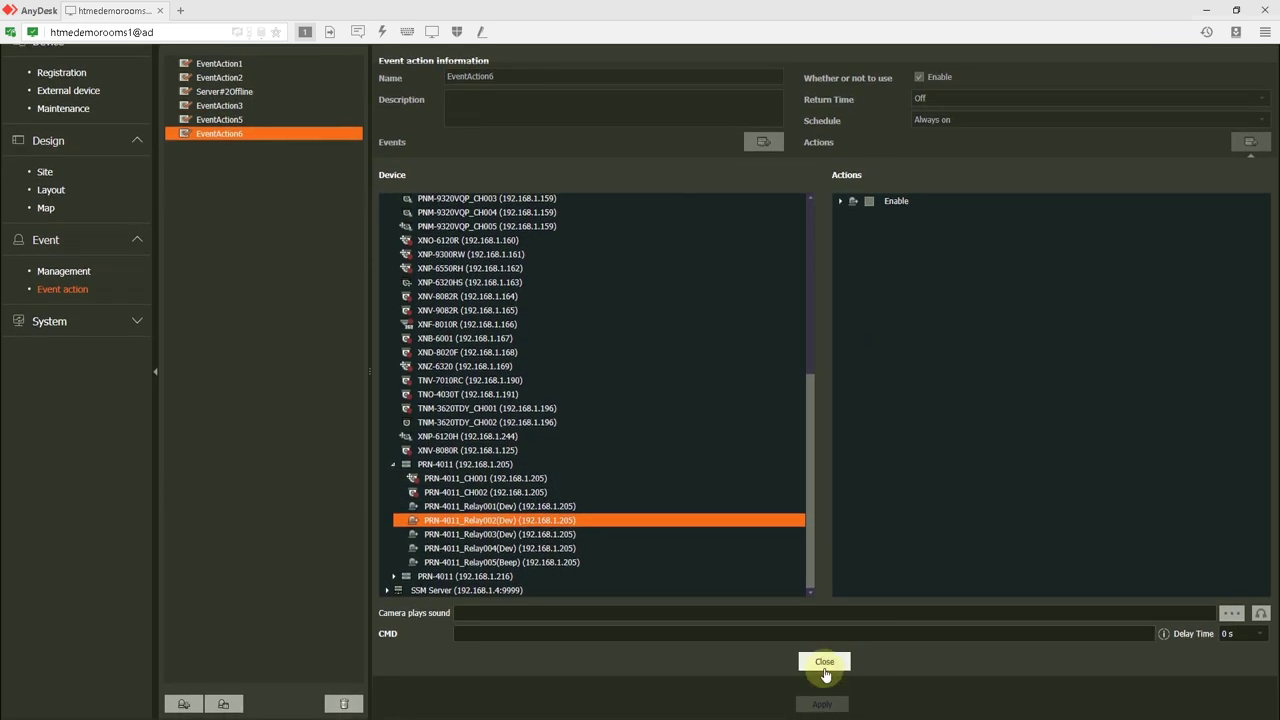
pyautogui.click(824, 664)
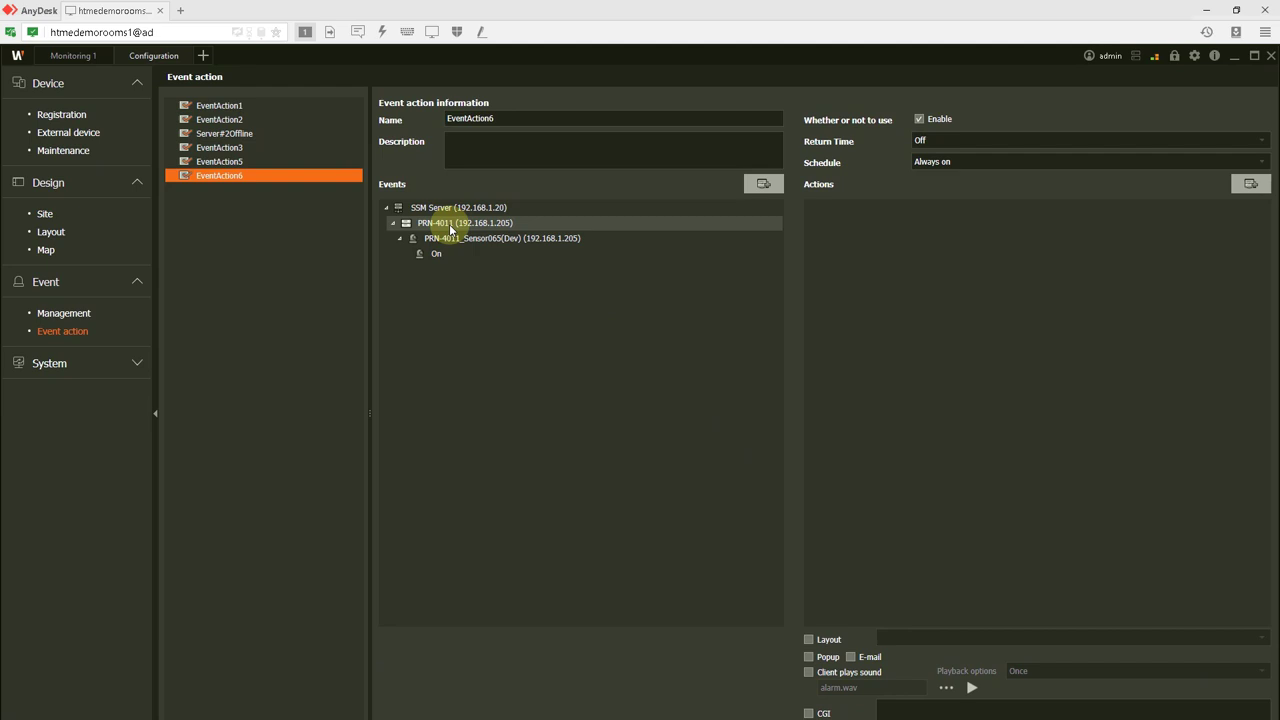
pyautogui.click(485, 241)
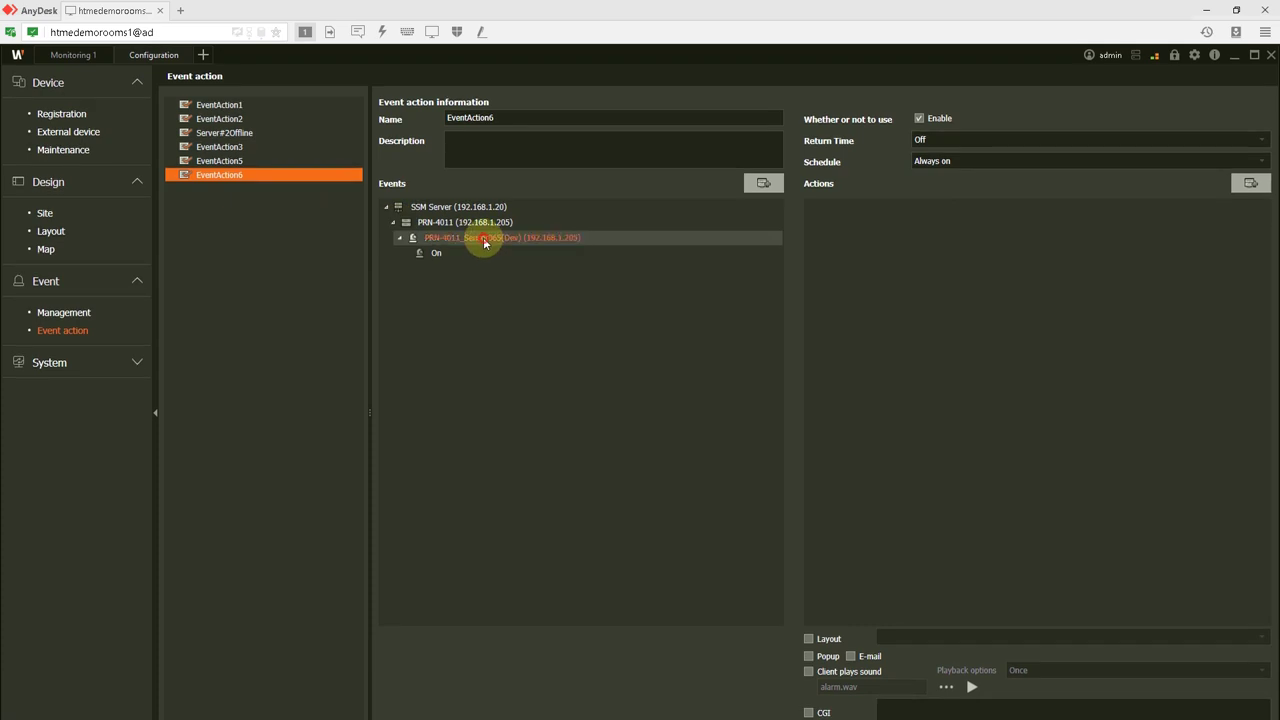
pyautogui.click(66, 117)
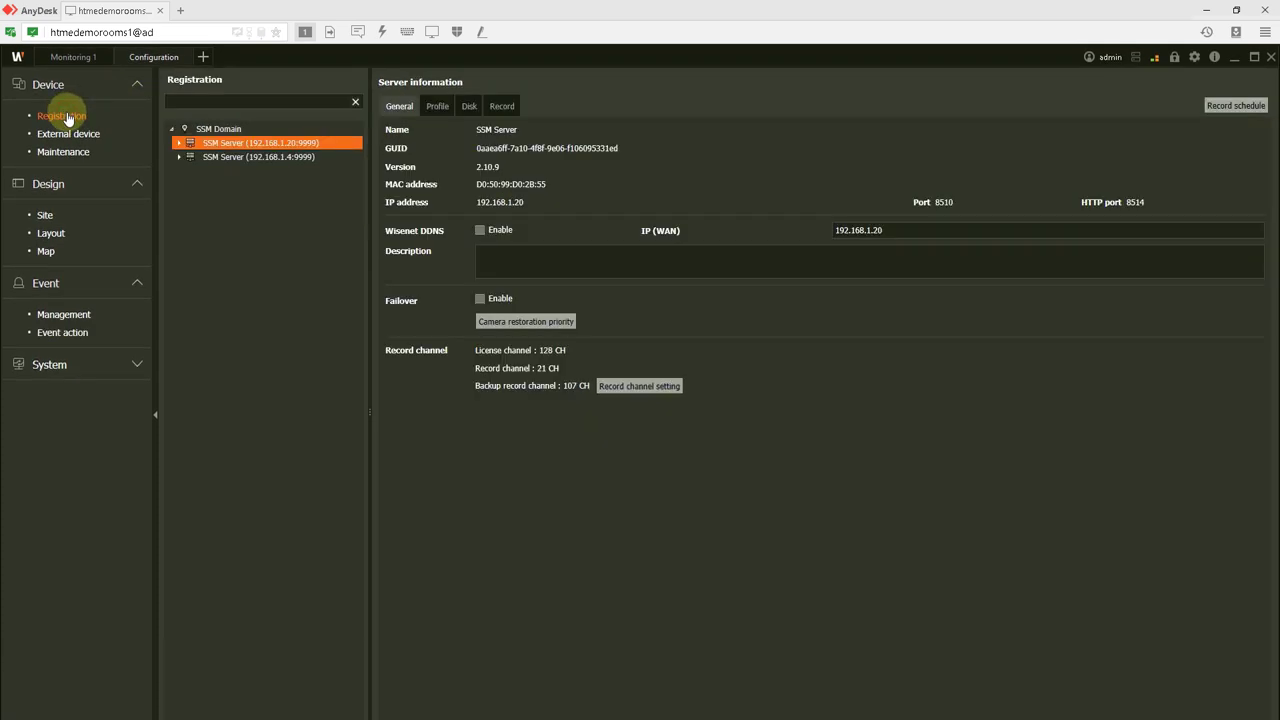
pyautogui.click(177, 144)
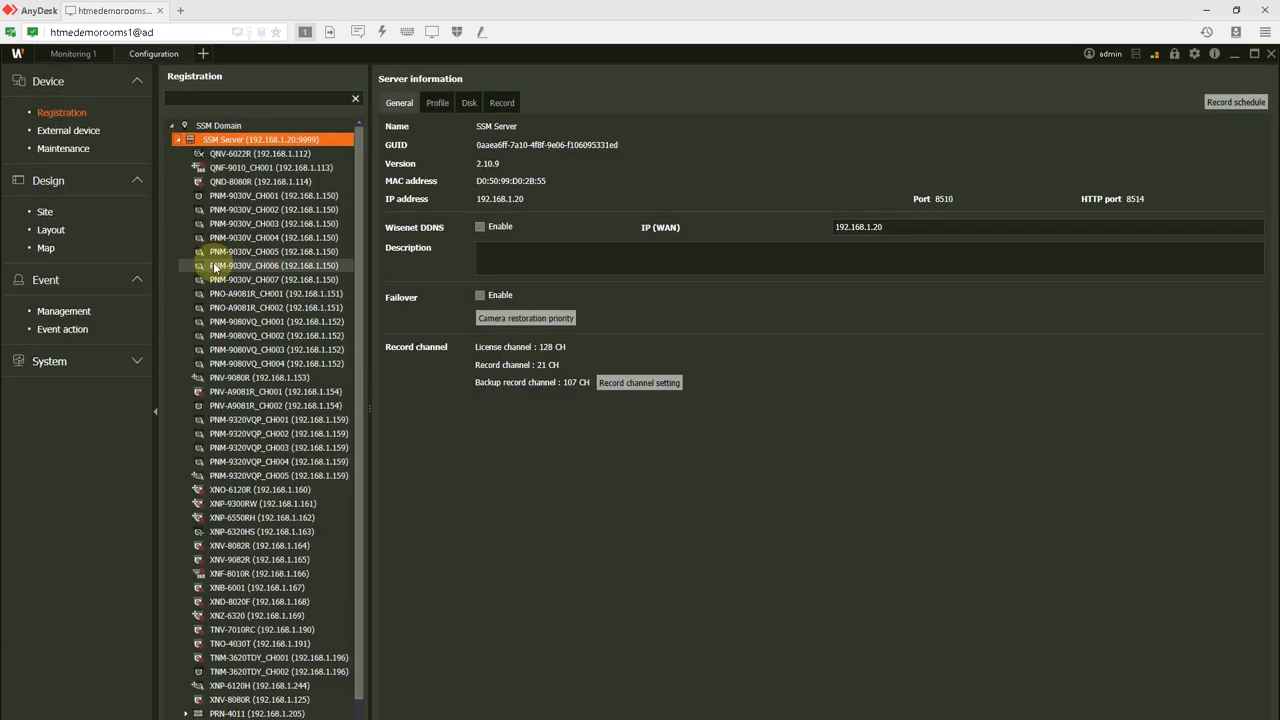